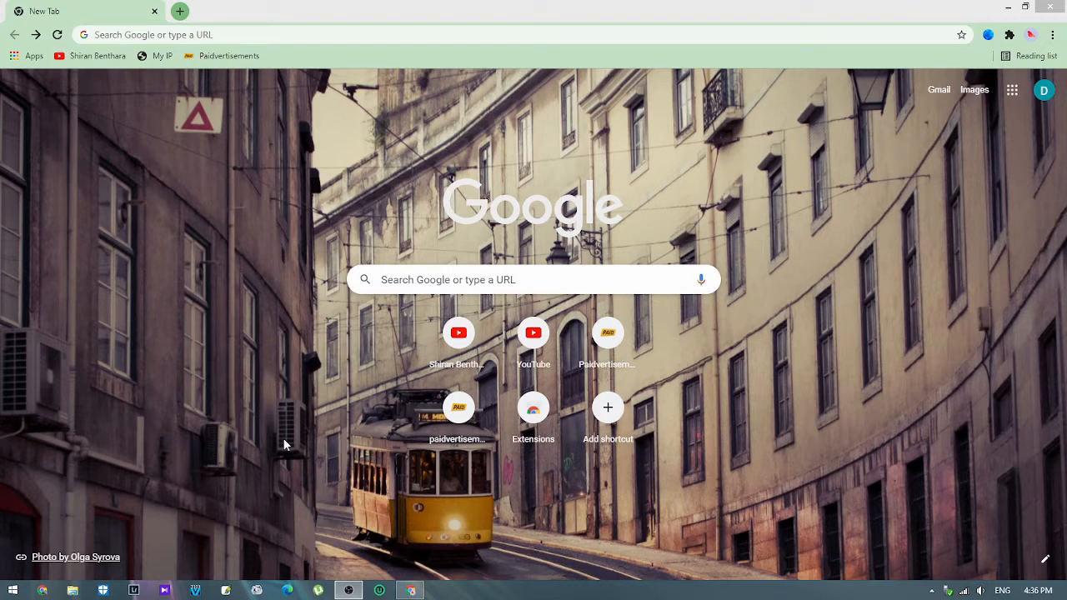
Step: Search Google for "driver booster" and open IObit's Driver Booster 8 Free page from the results
{"action": "left_click", "coordinate": [456, 279]}
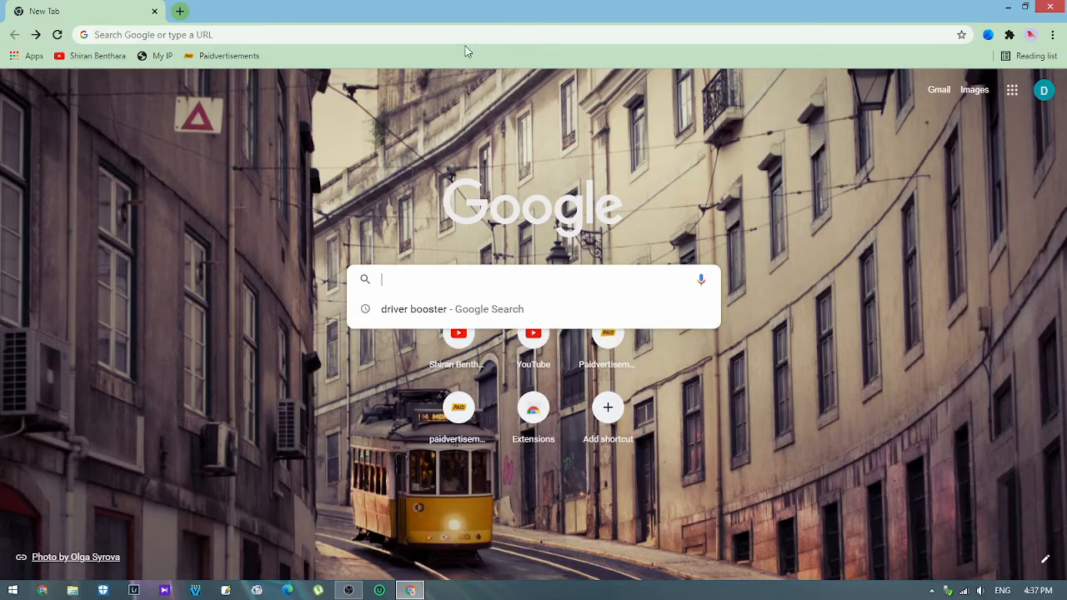
{"action": "left_click", "coordinate": [403, 286]}
{"action": "type", "text": "d"}
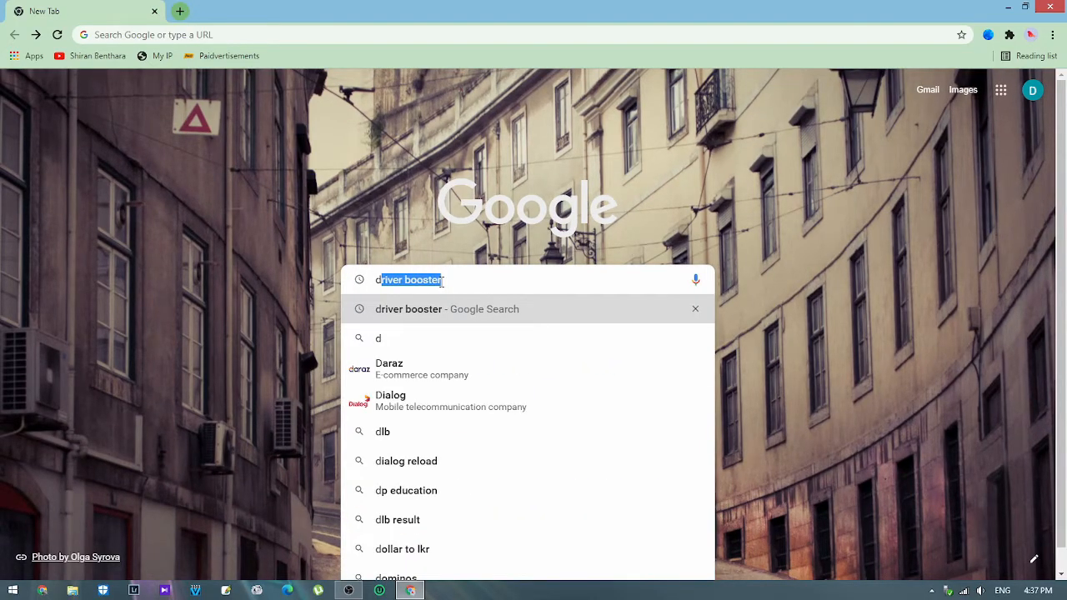
{"action": "left_click", "coordinate": [467, 312]}
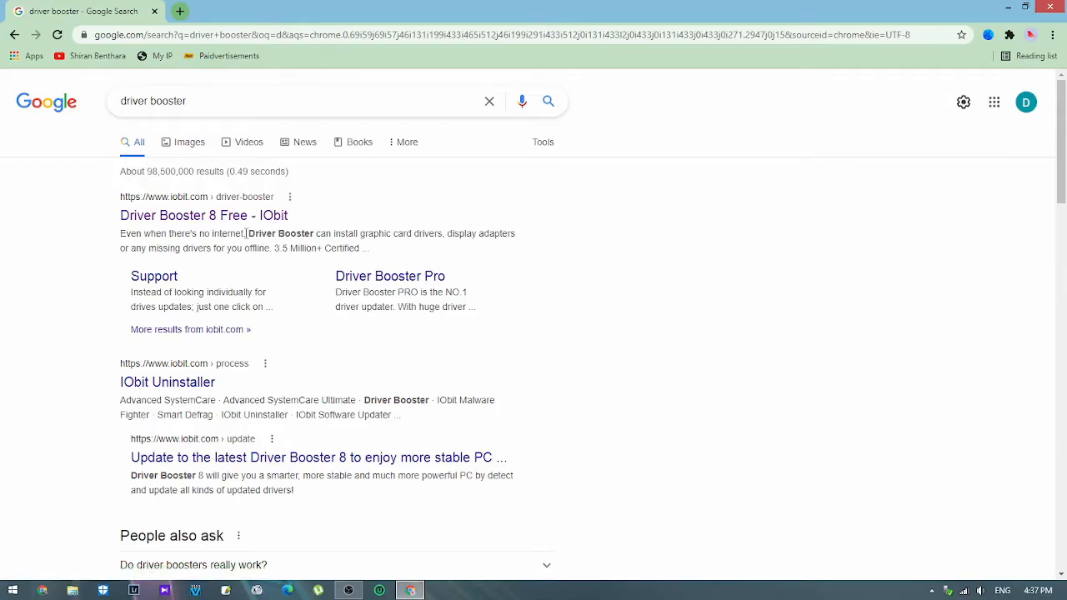
{"action": "left_click", "coordinate": [223, 218]}
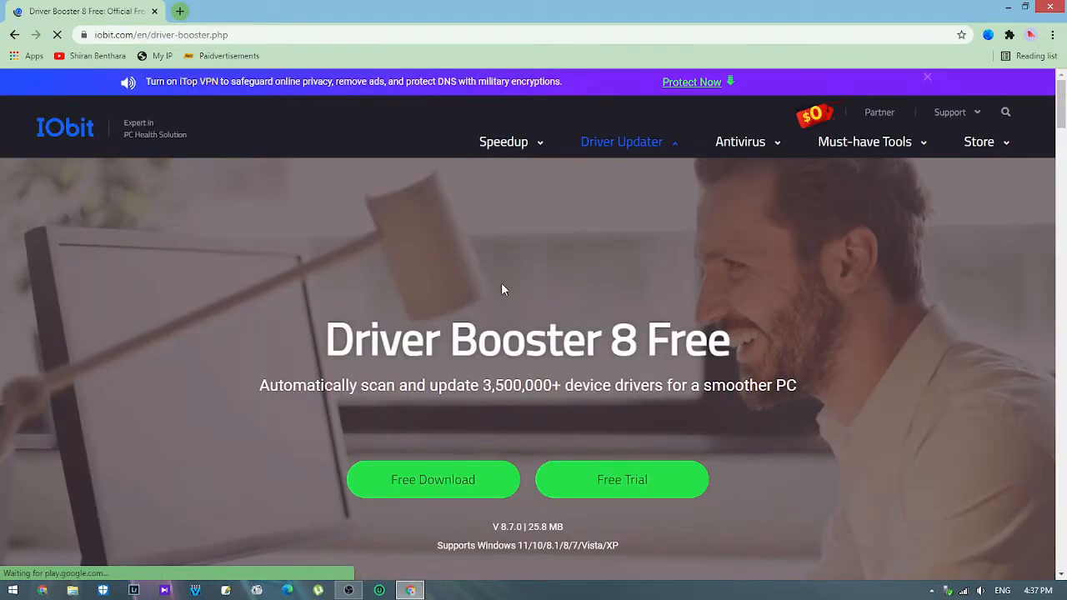
Step: Request the free download of Driver Booster 8 Free on the IObit page, not the free trial
{"action": "scroll", "coordinate": [598, 451], "scroll_direction": "down", "scroll_amount": 3}
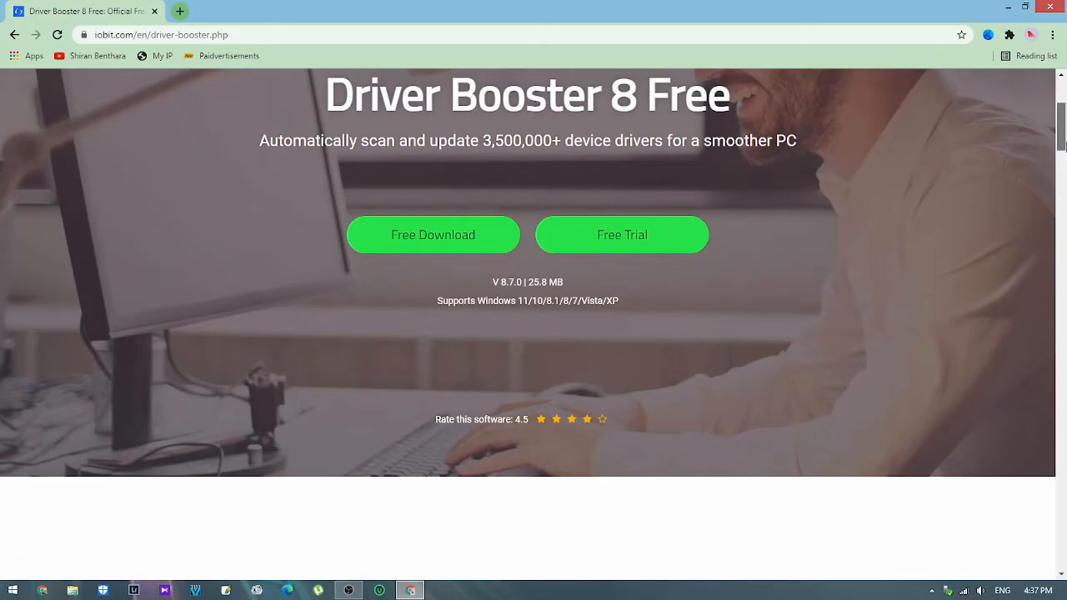
{"action": "scroll", "coordinate": [1051, 200], "scroll_direction": "up", "scroll_amount": 3}
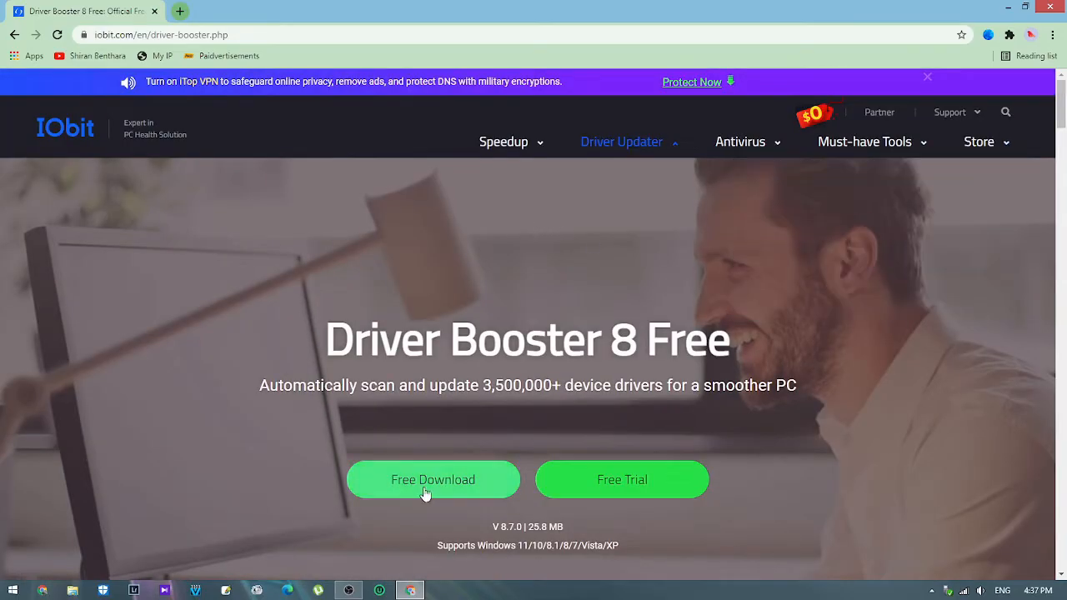
{"action": "scroll", "coordinate": [506, 499], "scroll_direction": "down", "scroll_amount": 3}
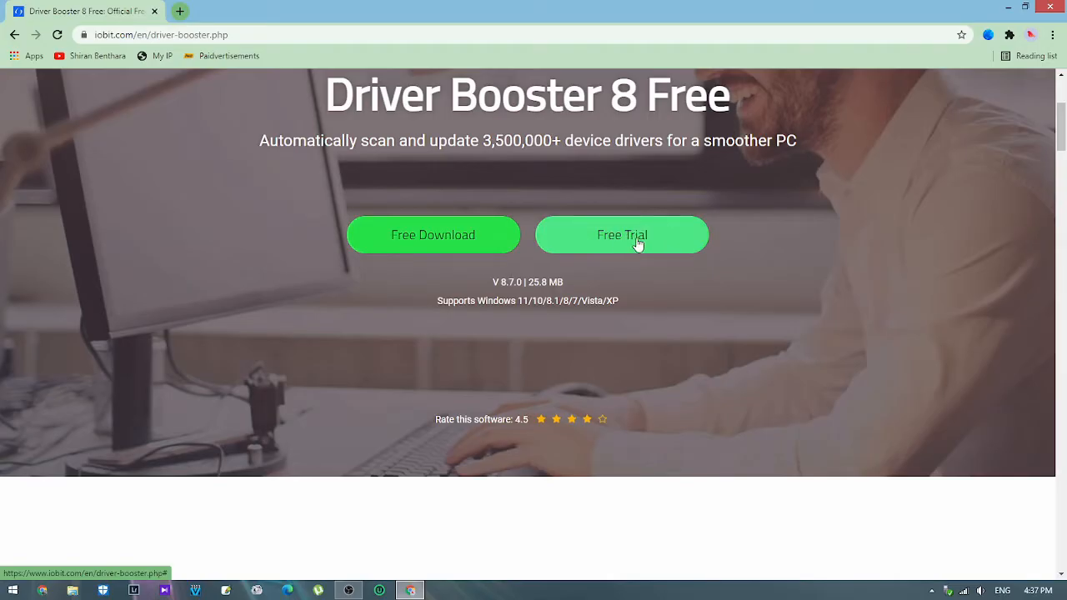
{"action": "left_click", "coordinate": [453, 240]}
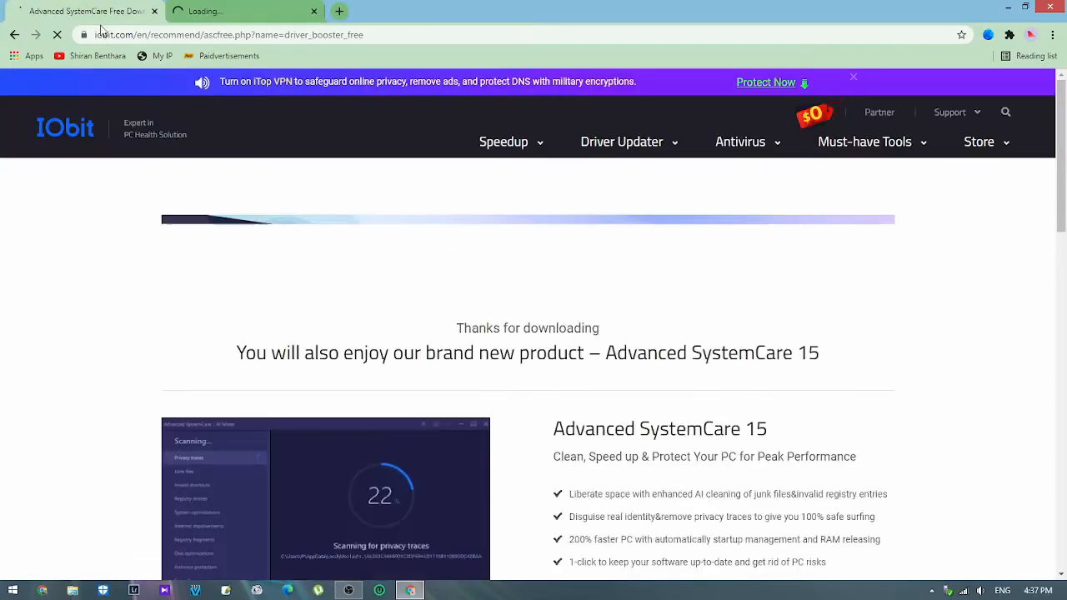
Step: Switch to the Softonic download page and start the free Windows download of Driver Booster Free
{"action": "scroll", "coordinate": [514, 343], "scroll_direction": "down", "scroll_amount": 3}
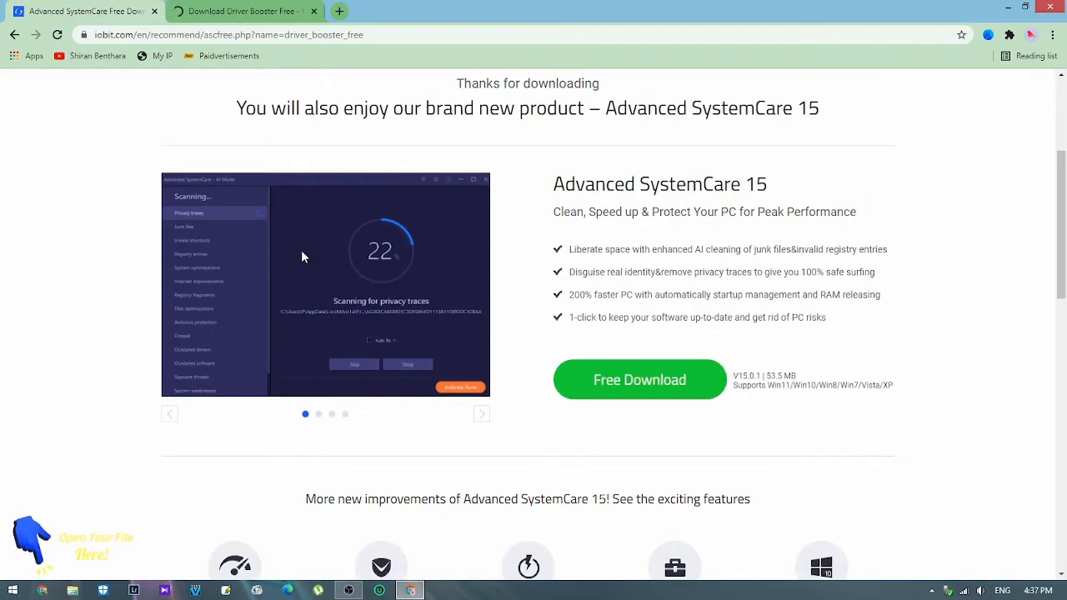
{"action": "scroll", "coordinate": [305, 374], "scroll_direction": "down", "scroll_amount": 3}
{"action": "scroll", "coordinate": [336, 367], "scroll_direction": "down", "scroll_amount": 6}
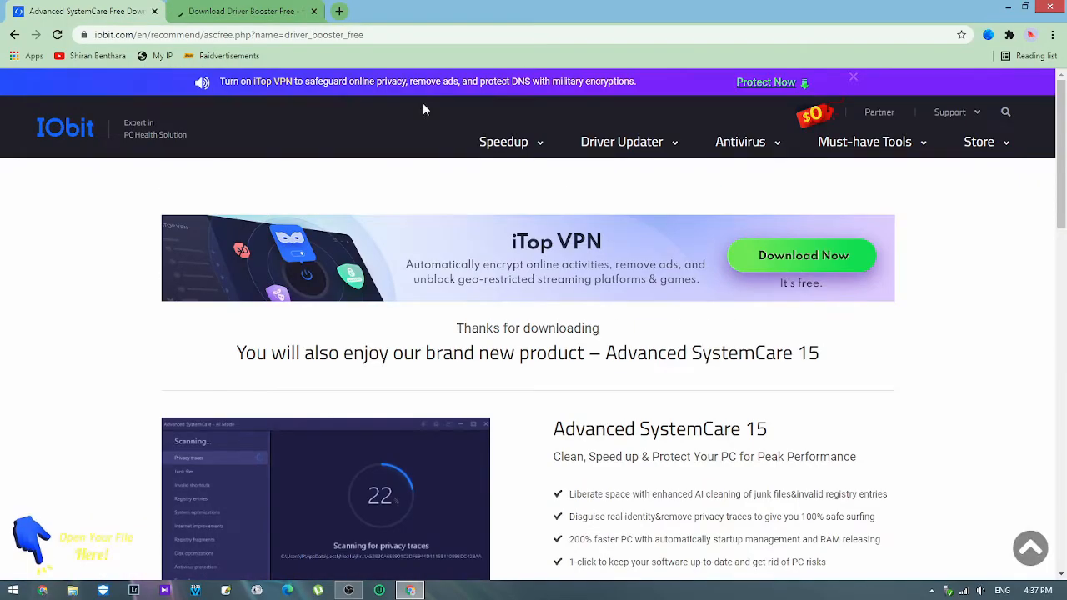
{"action": "left_click", "coordinate": [242, 11]}
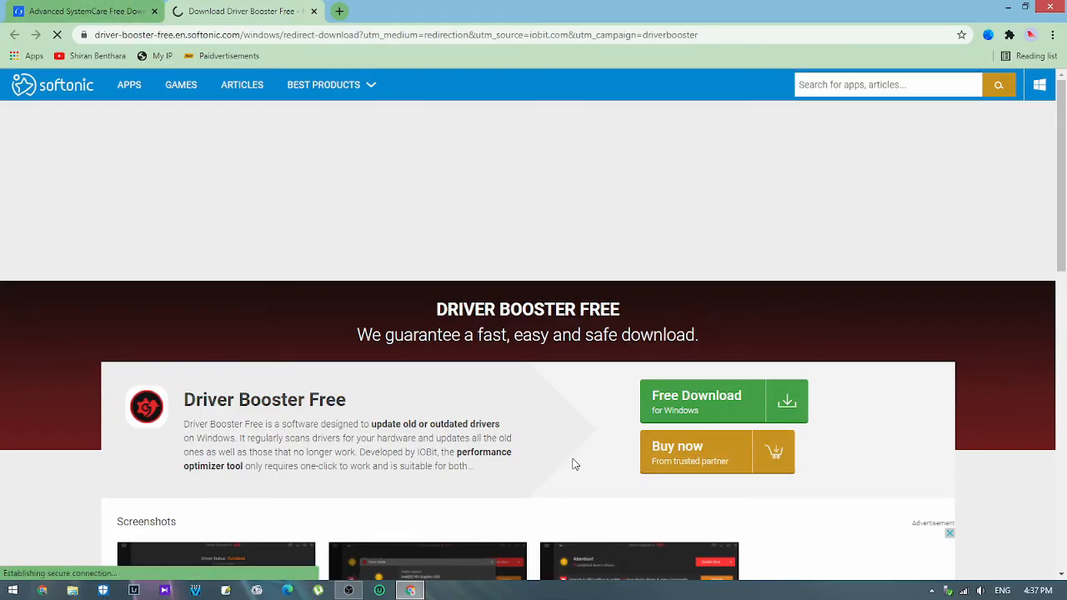
{"action": "scroll", "coordinate": [572, 464], "scroll_direction": "down", "scroll_amount": 3}
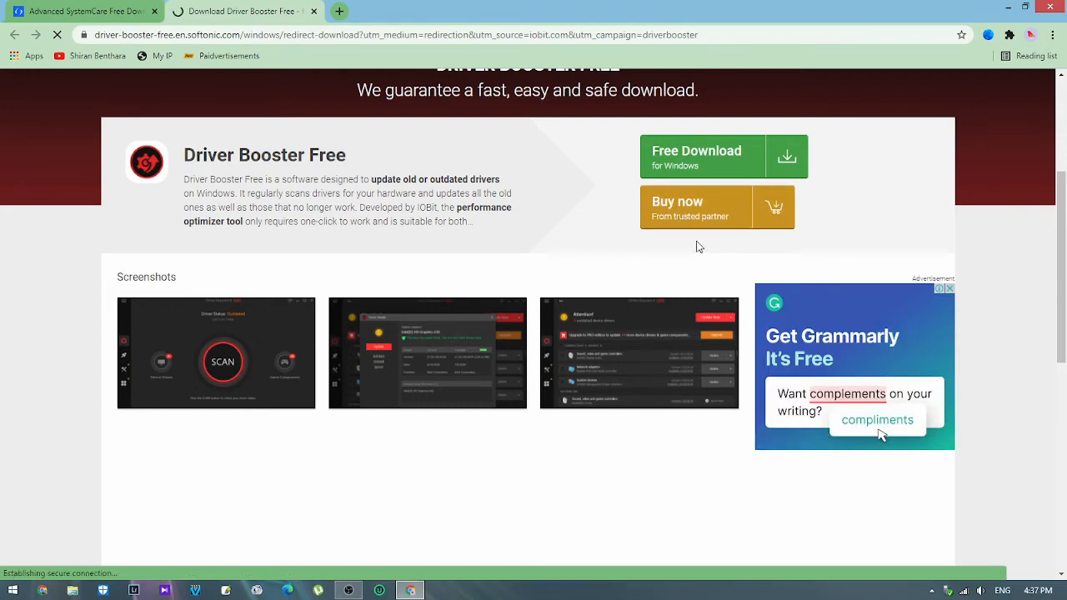
{"action": "scroll", "coordinate": [697, 248], "scroll_direction": "up", "scroll_amount": 3}
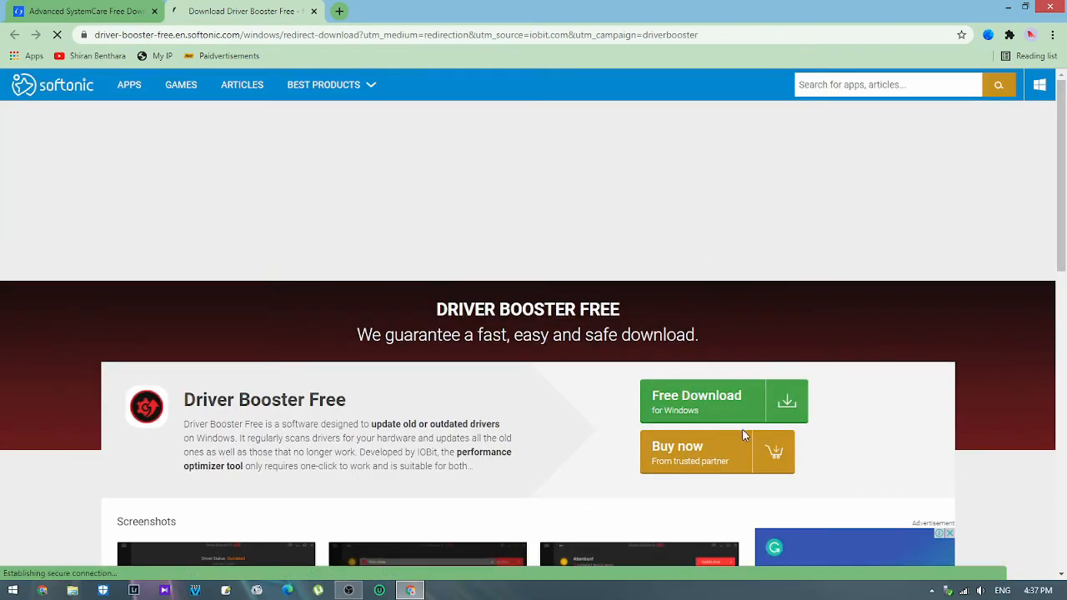
{"action": "scroll", "coordinate": [742, 428], "scroll_direction": "down", "scroll_amount": 3}
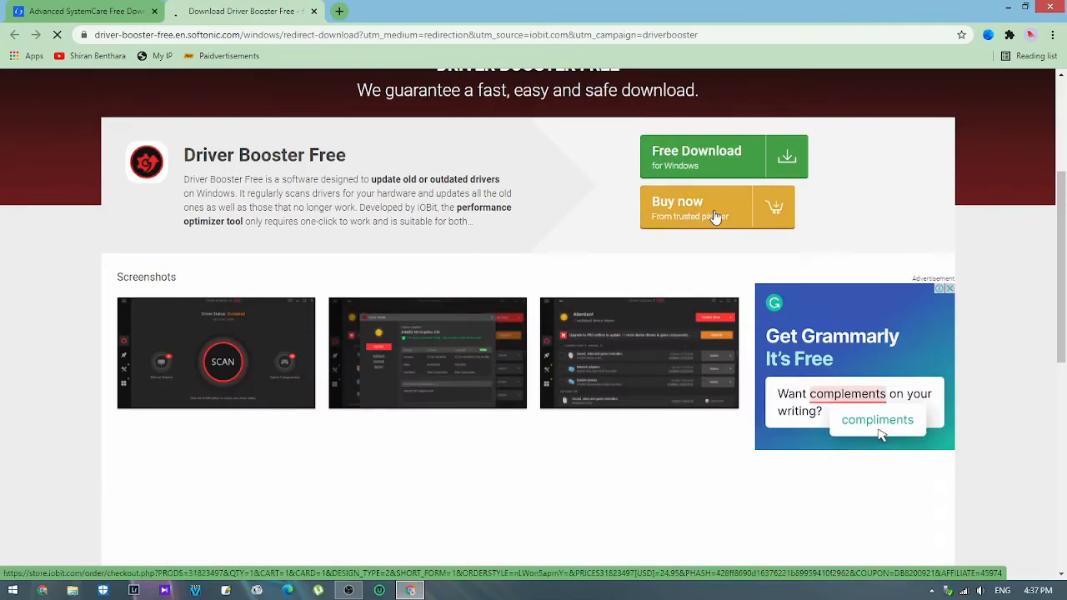
{"action": "left_click", "coordinate": [711, 161]}
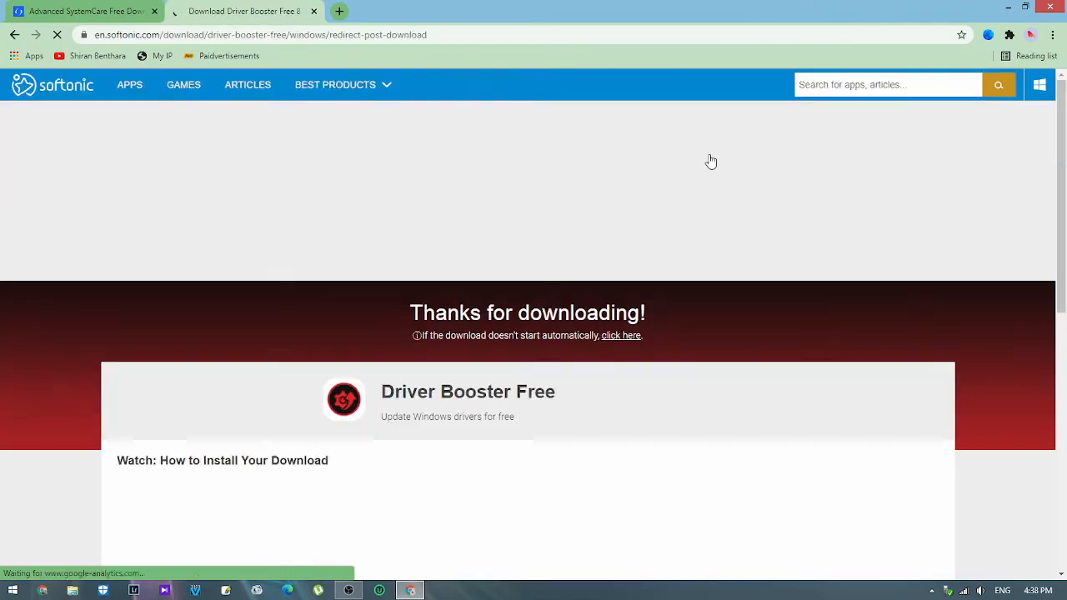
{"action": "scroll", "coordinate": [528, 389], "scroll_direction": "down", "scroll_amount": 3}
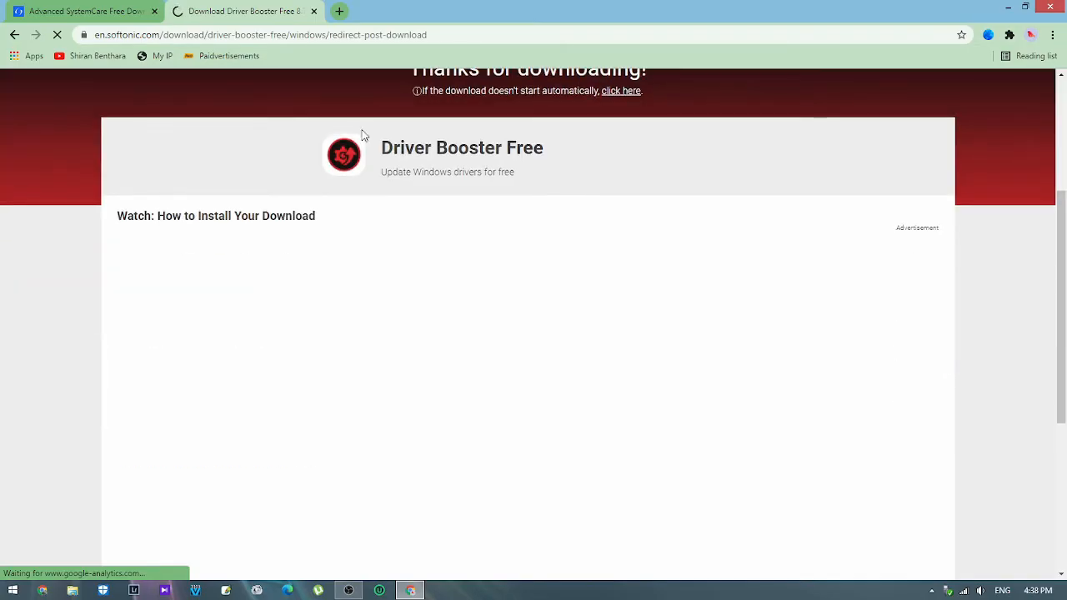
{"action": "scroll", "coordinate": [328, 231], "scroll_direction": "down", "scroll_amount": 5}
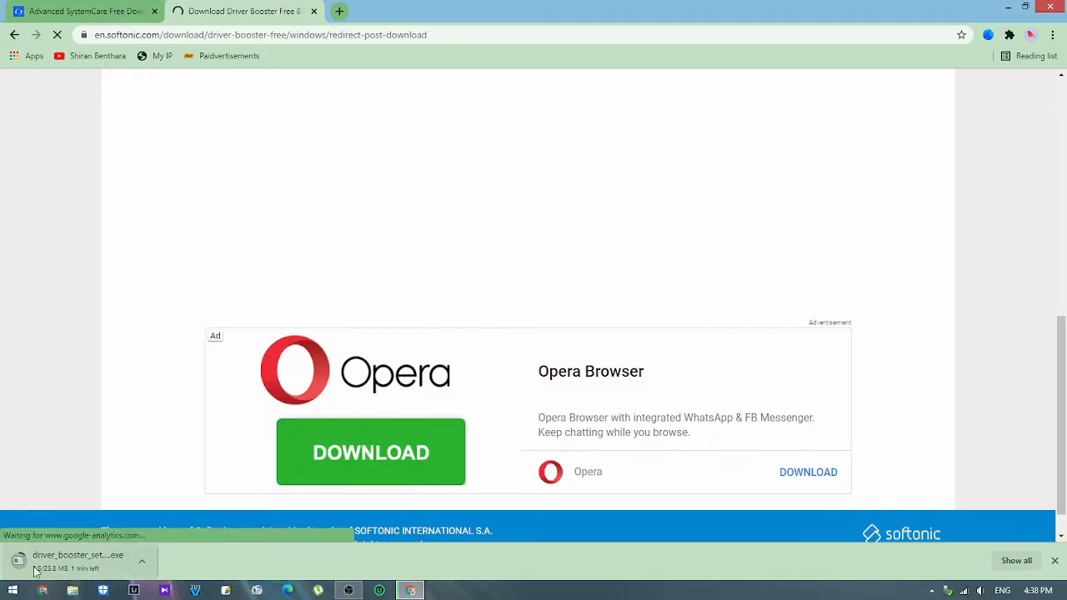
{"action": "scroll", "coordinate": [200, 238], "scroll_direction": "up", "scroll_amount": 5}
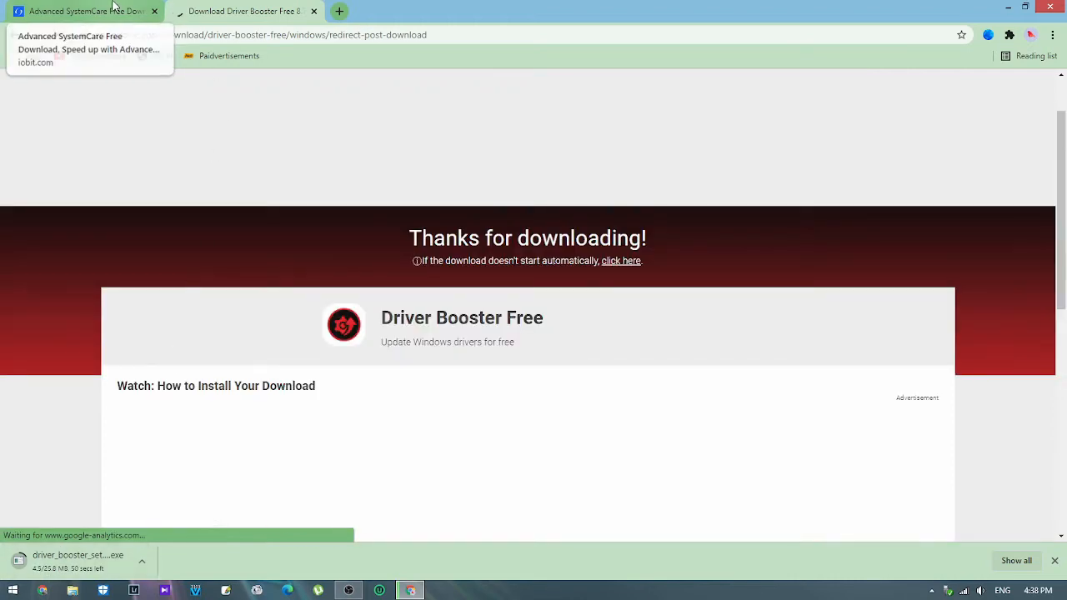
{"action": "scroll", "coordinate": [322, 424], "scroll_direction": "down", "scroll_amount": 3}
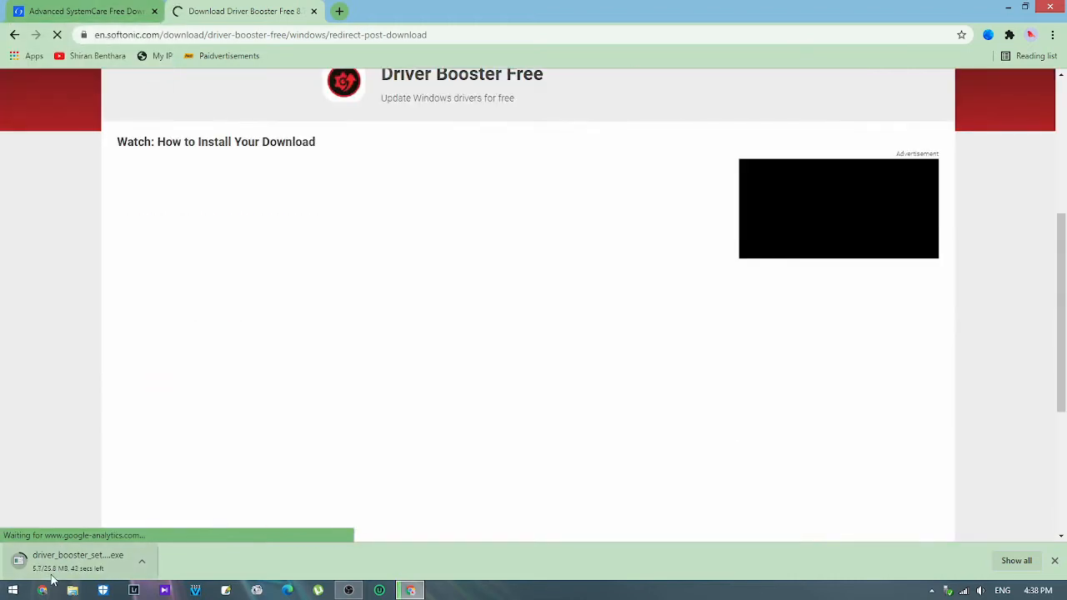
{"action": "scroll", "coordinate": [181, 481], "scroll_direction": "up", "scroll_amount": 4}
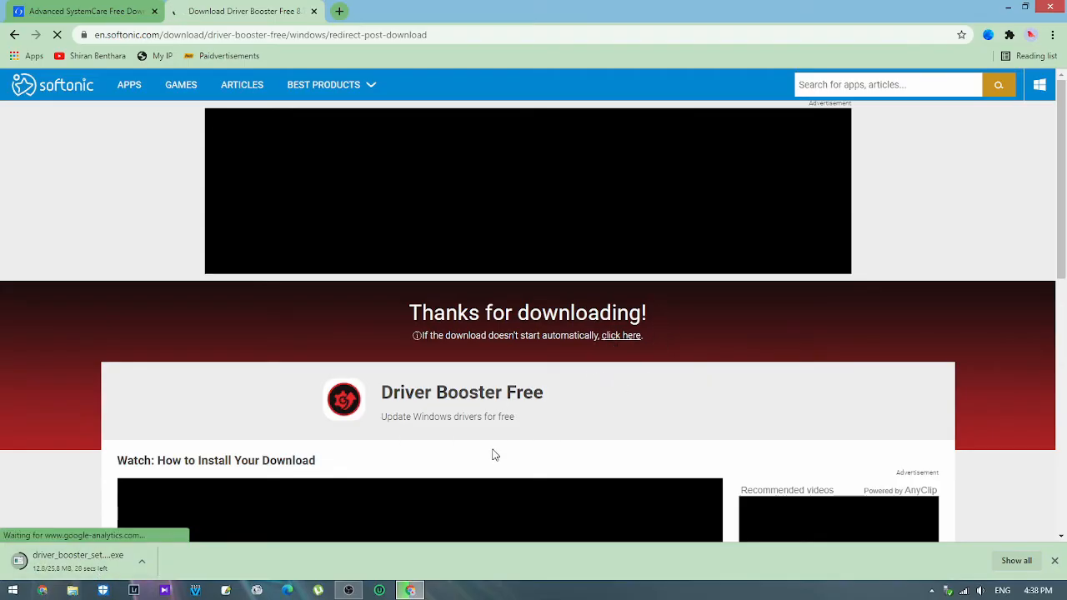
{"action": "scroll", "coordinate": [492, 451], "scroll_direction": "down", "scroll_amount": 7}
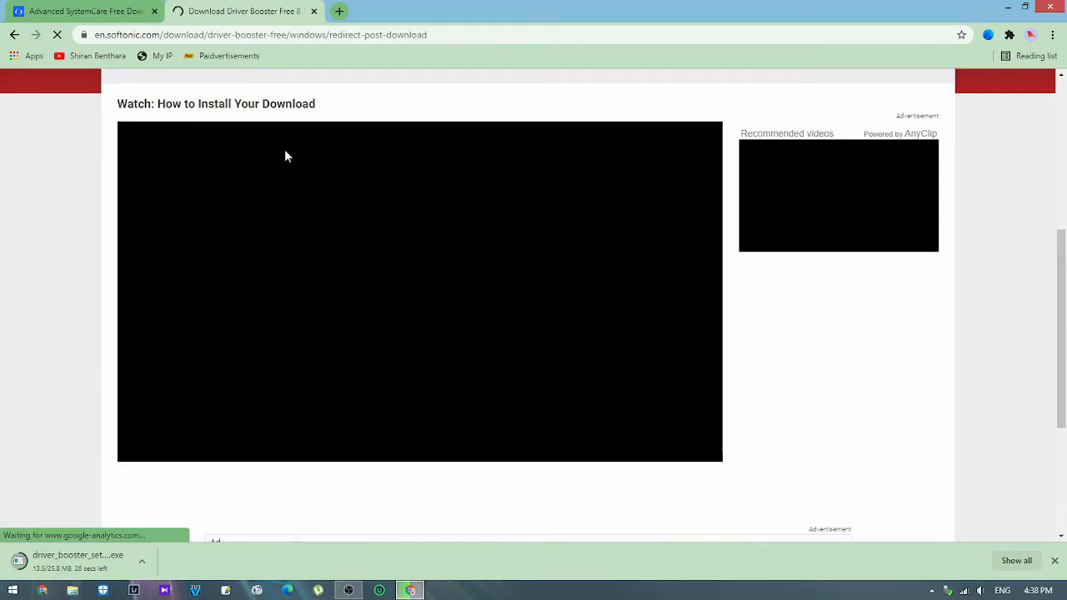
{"action": "scroll", "coordinate": [311, 287], "scroll_direction": "up", "scroll_amount": 3}
{"action": "scroll", "coordinate": [331, 375], "scroll_direction": "down", "scroll_amount": 3}
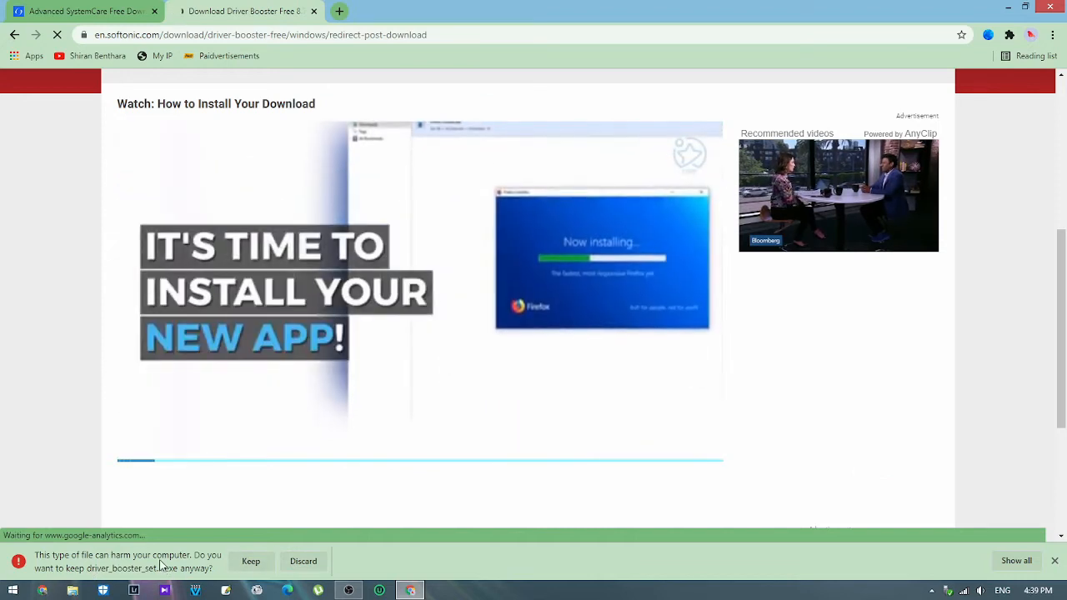
Step: Keep the downloaded Driver Booster setup file despite the browser's warning and block notifications from en.softonic.com
{"action": "left_click", "coordinate": [249, 562]}
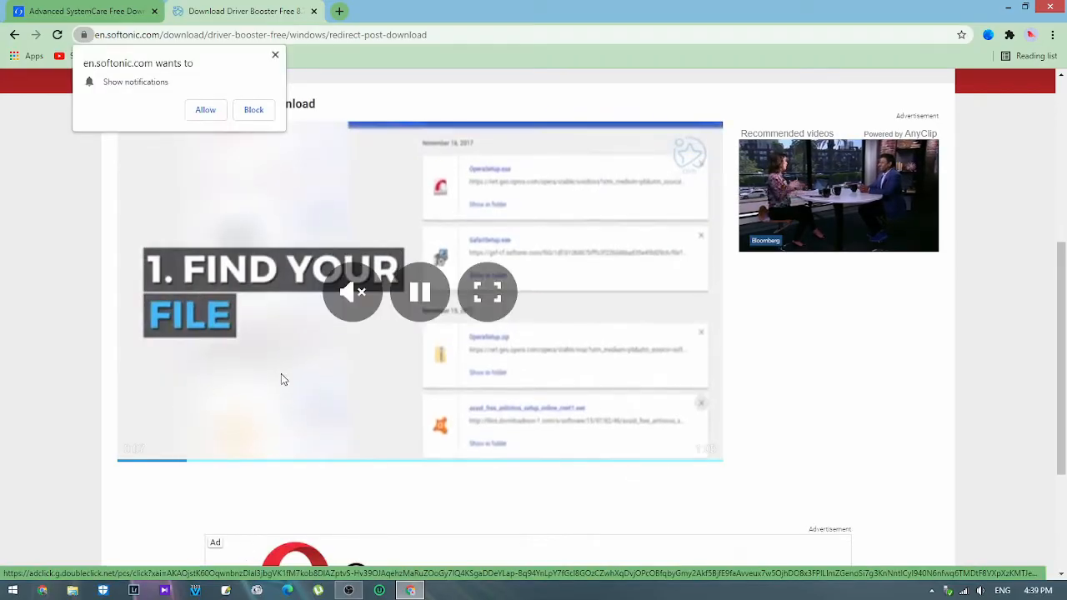
{"action": "left_click", "coordinate": [256, 110]}
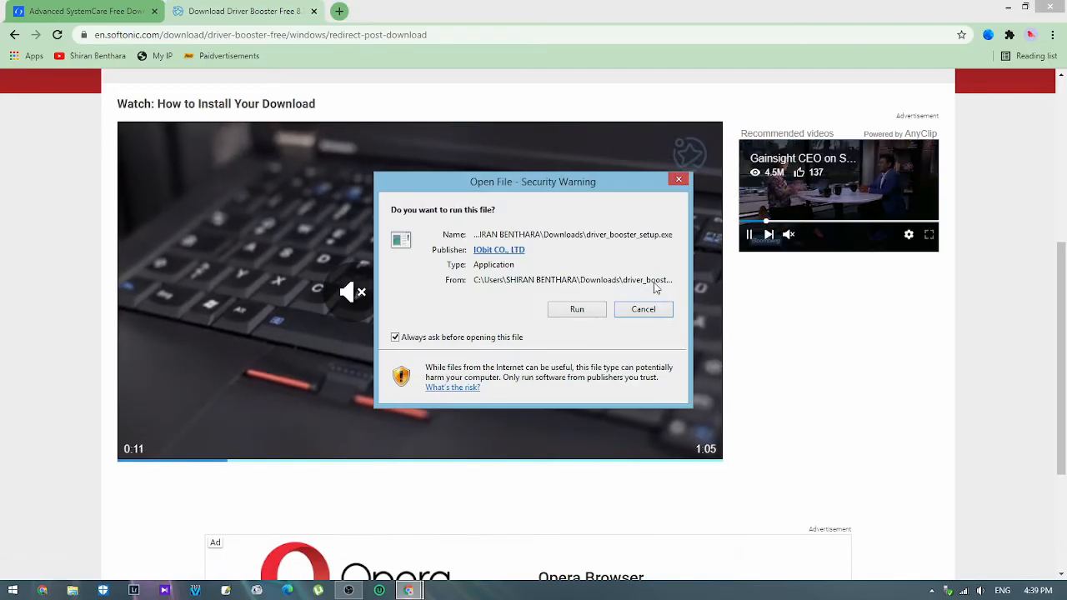
Step: Minimize the browser and allow driver_booster_setup.exe to run from the security warning
{"action": "left_click", "coordinate": [1007, 7]}
{"action": "left_click_drag", "start_coordinate": [586, 183], "coordinate": [698, 146]}
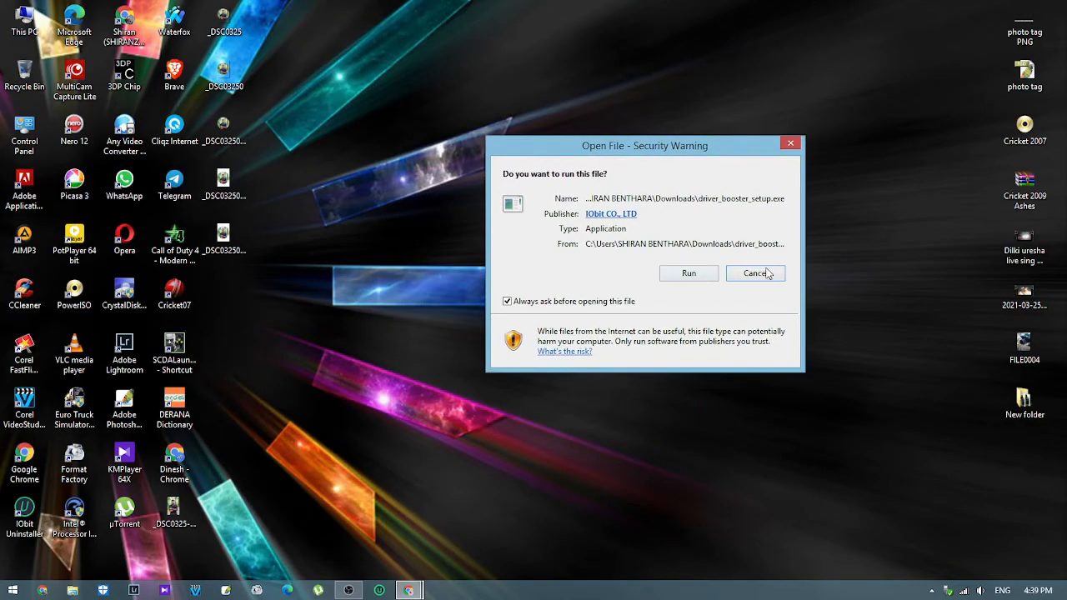
{"action": "left_click", "coordinate": [693, 277]}
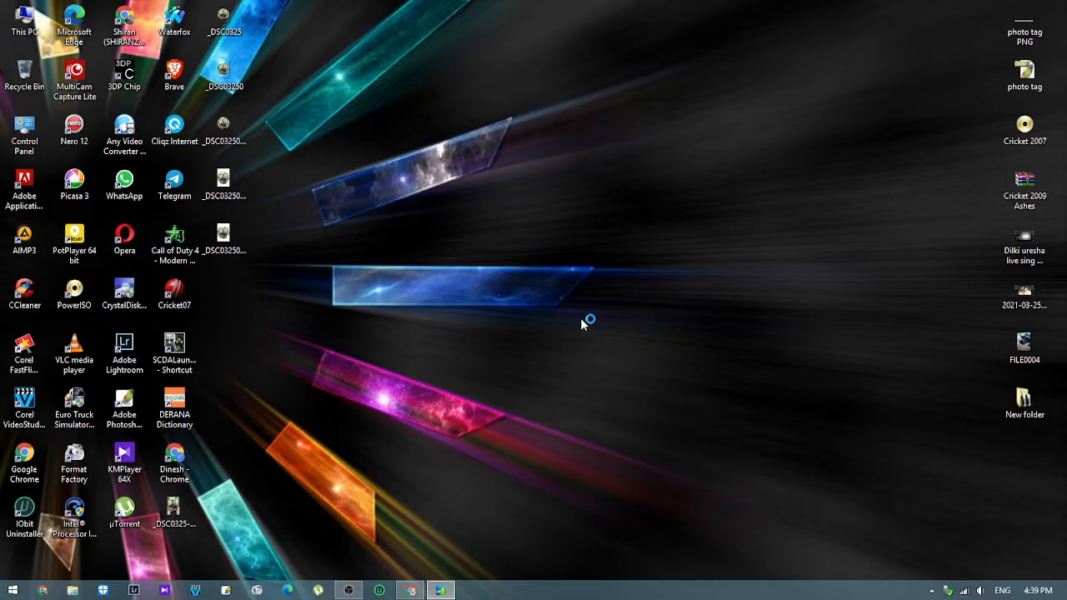
{"action": "right_click", "coordinate": [505, 226]}
{"action": "left_click", "coordinate": [533, 265]}
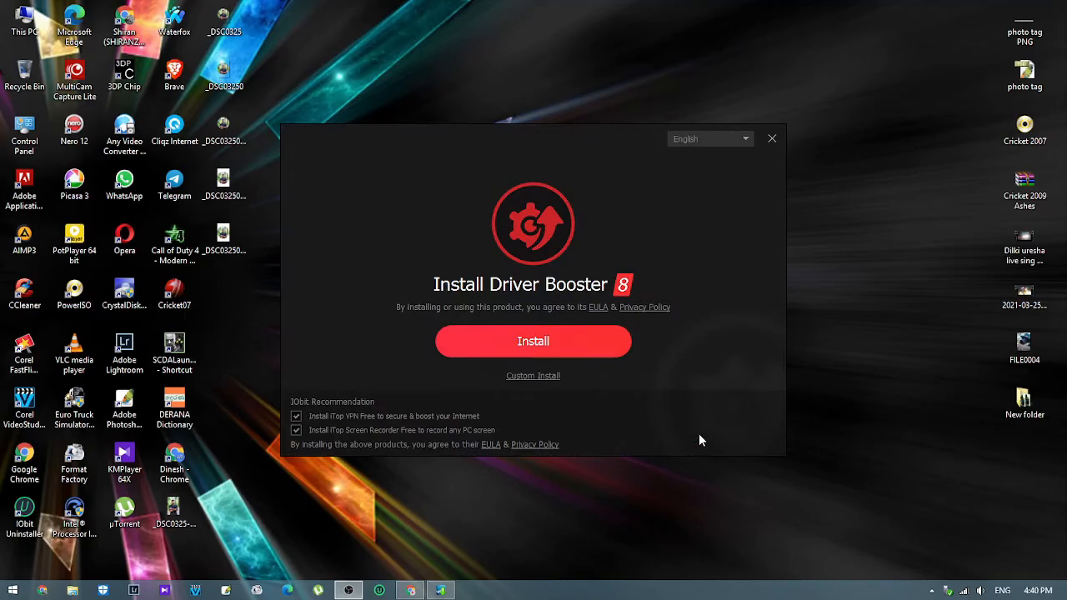
Step: Start a custom install of Driver Booster 8 with the default folder and all options kept, skipping the Dashlane offer
{"action": "left_click_drag", "start_coordinate": [396, 147], "coordinate": [410, 116]}
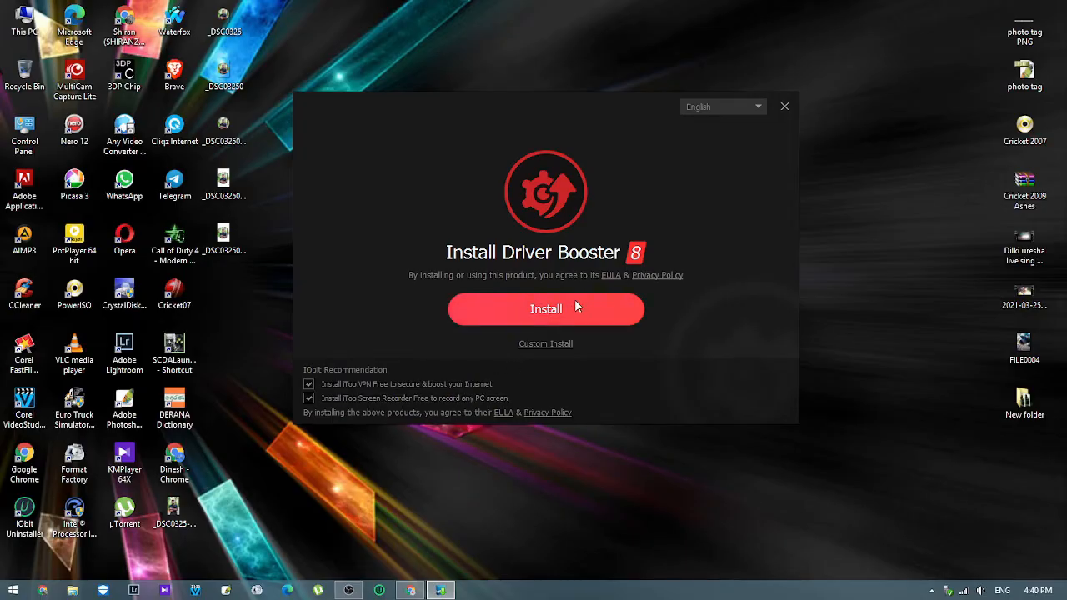
{"action": "left_click", "coordinate": [543, 345]}
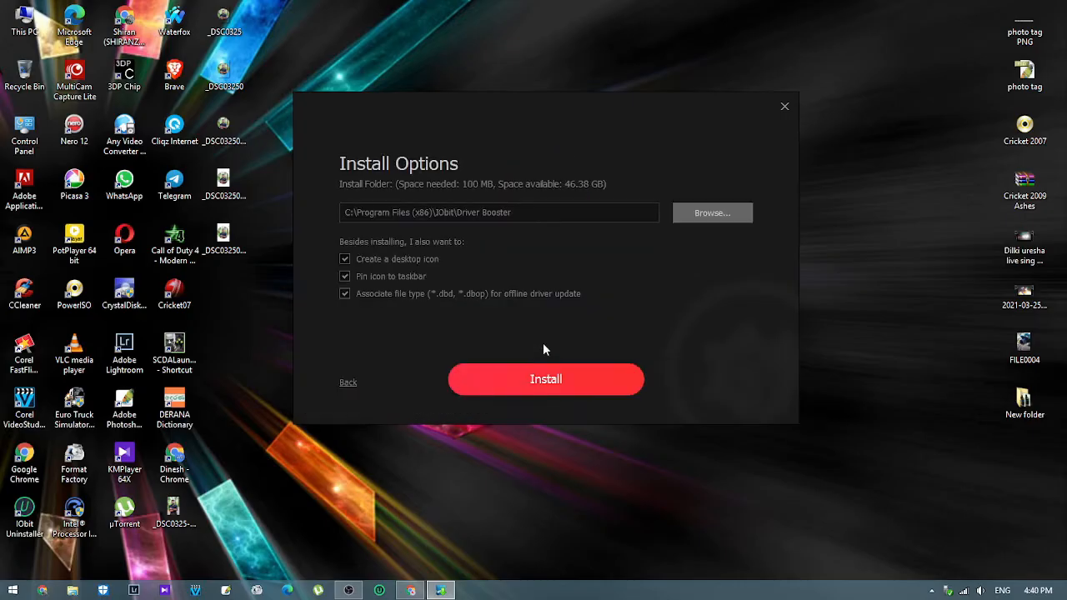
{"action": "left_click", "coordinate": [348, 382]}
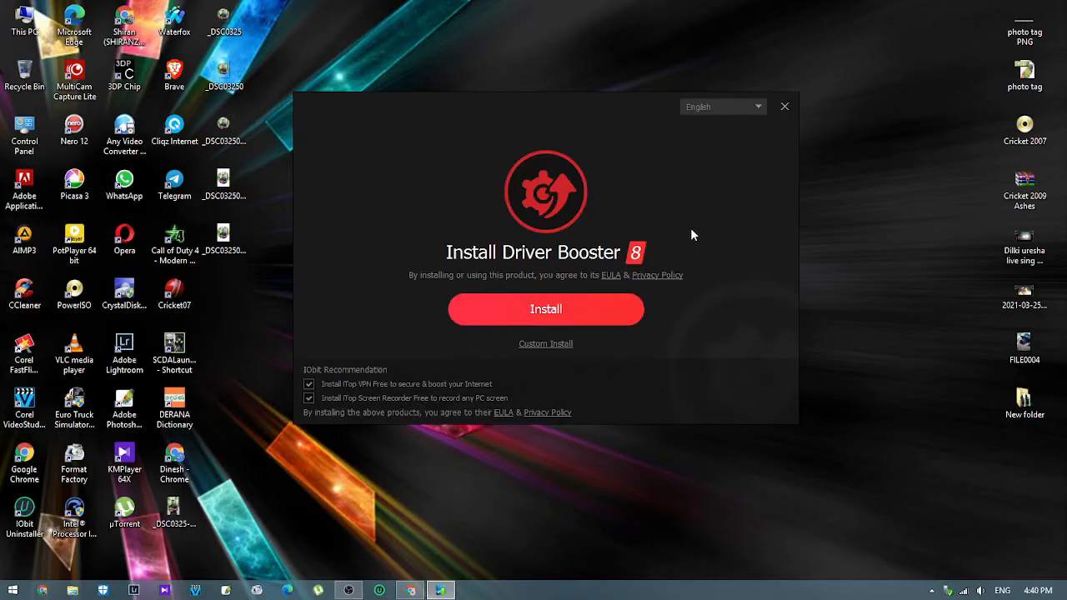
{"action": "left_click", "coordinate": [548, 344]}
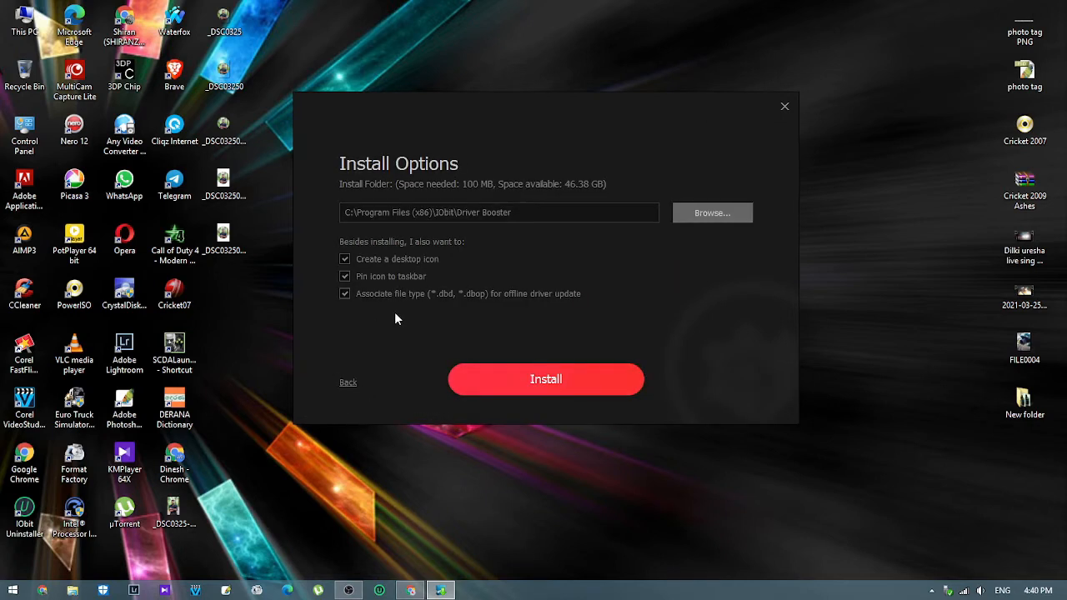
{"action": "left_click", "coordinate": [551, 388]}
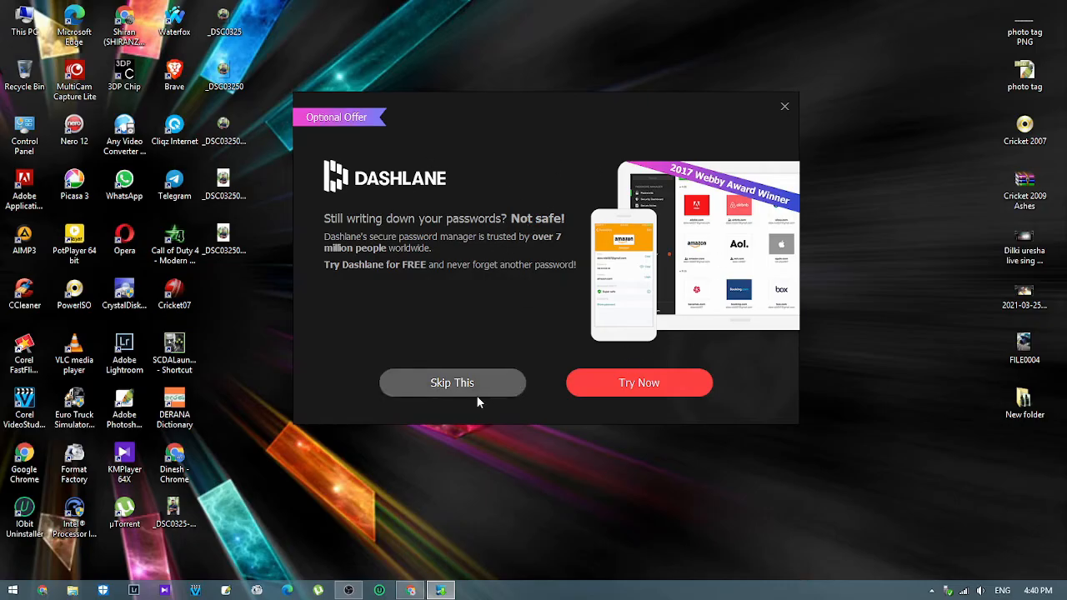
{"action": "left_click", "coordinate": [440, 386]}
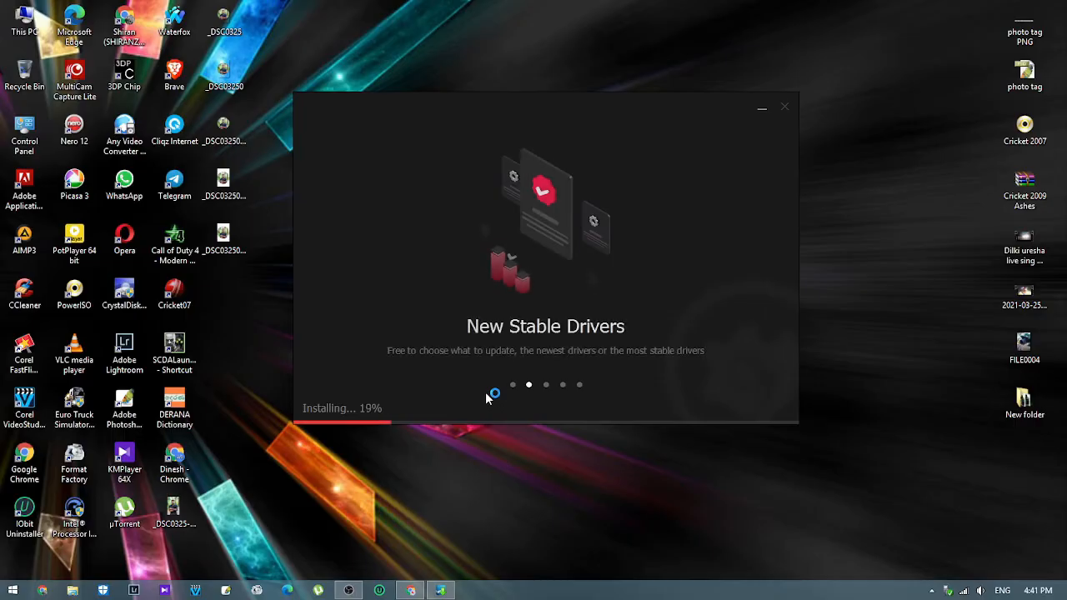
{"action": "left_click_drag", "start_coordinate": [528, 104], "coordinate": [612, 114]}
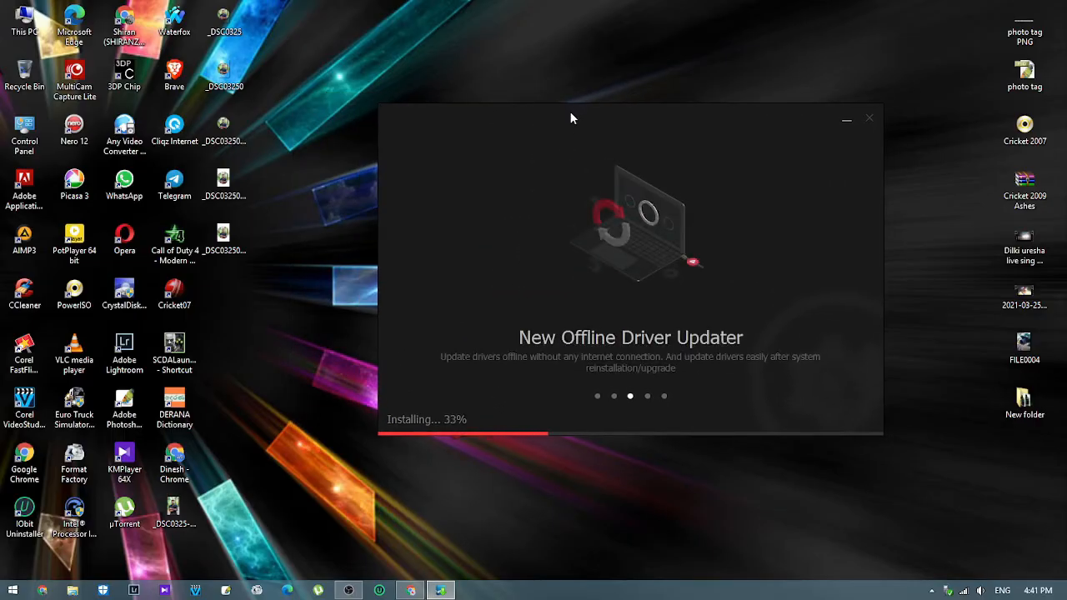
{"action": "left_click_drag", "start_coordinate": [571, 129], "coordinate": [543, 98]}
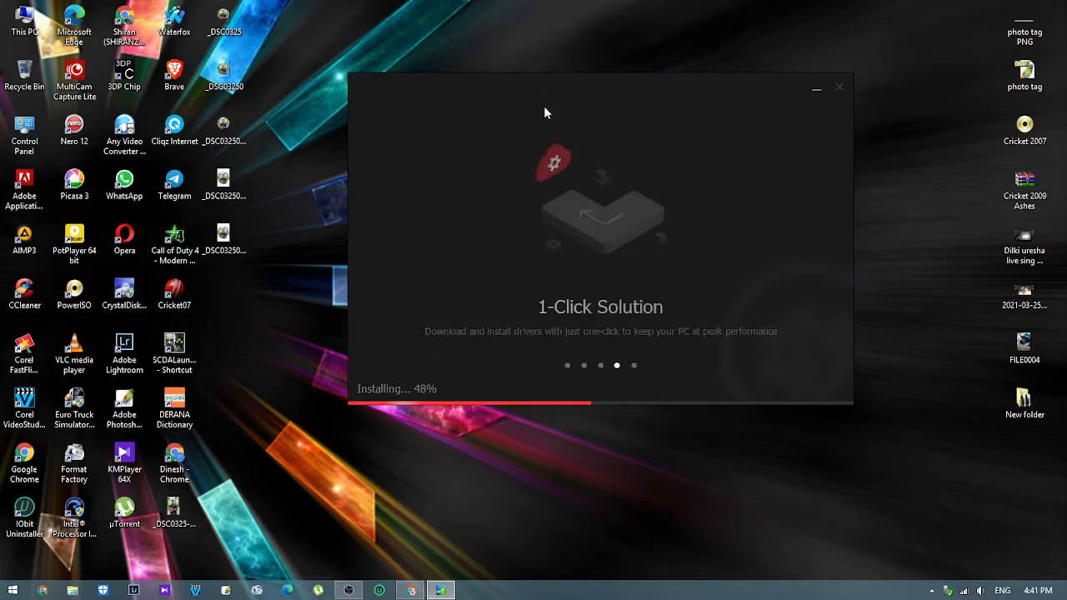
Step: Decline the IObit newsletter, launch the first Driver Booster scan and minimize the browser page that opens
{"action": "left_click_drag", "start_coordinate": [580, 164], "coordinate": [533, 173]}
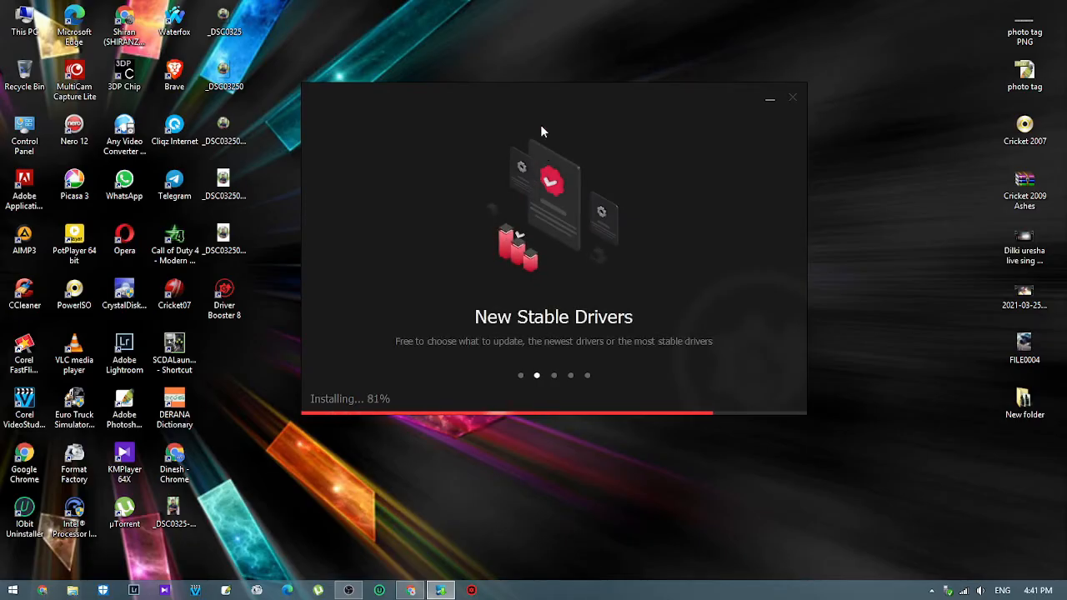
{"action": "left_click_drag", "start_coordinate": [536, 99], "coordinate": [540, 148]}
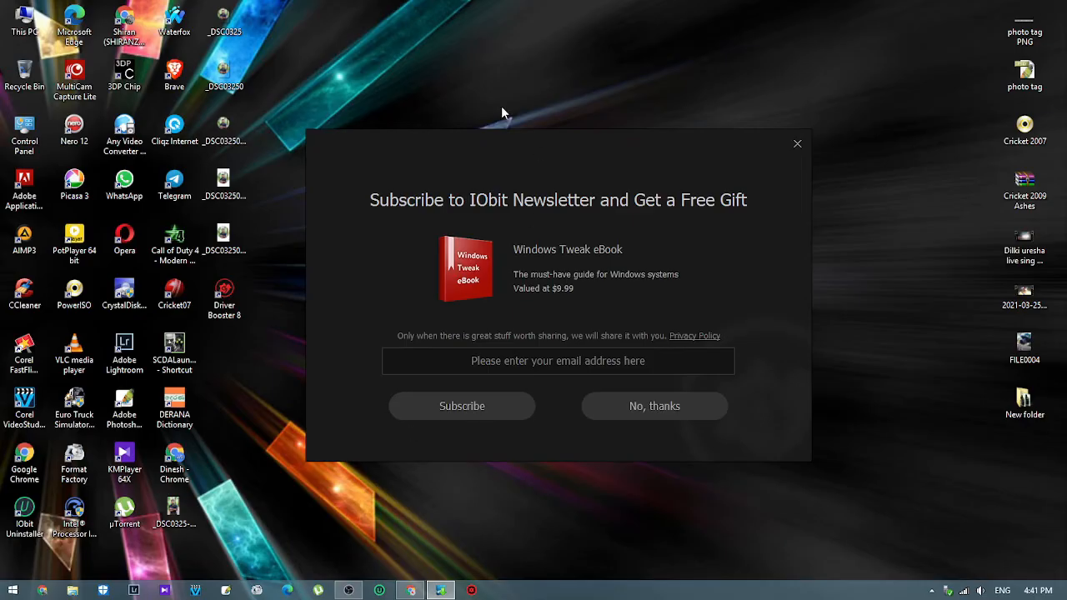
{"action": "mouse_move", "coordinate": [480, 159]}
{"action": "left_mouse_down"}
{"action": "mouse_move", "coordinate": [545, 156]}
{"action": "mouse_move", "coordinate": [511, 148]}
{"action": "mouse_move", "coordinate": [479, 162]}
{"action": "left_mouse_up"}
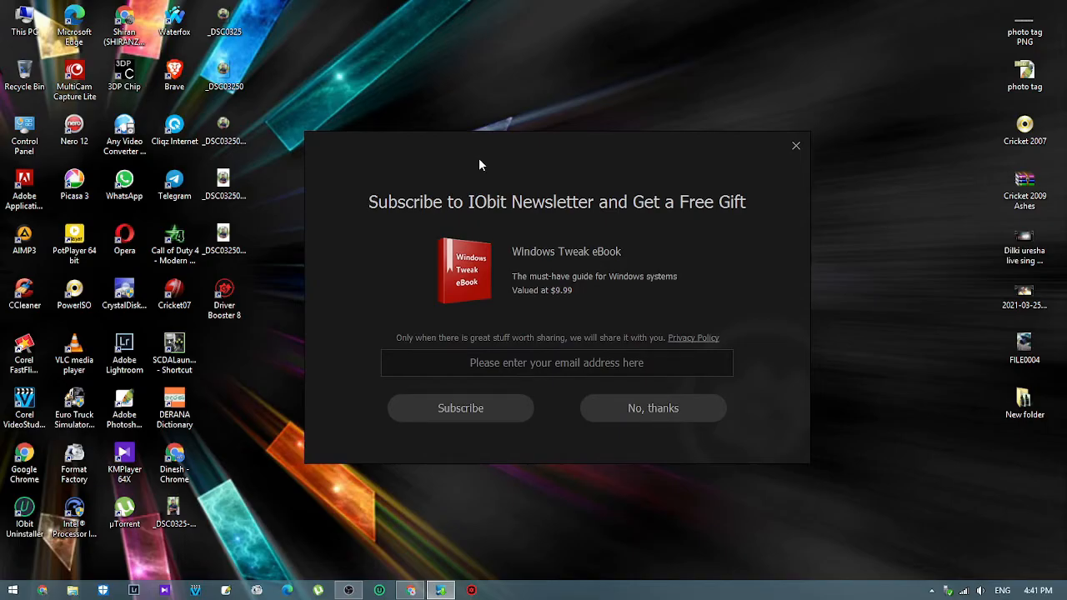
{"action": "left_click", "coordinate": [649, 421]}
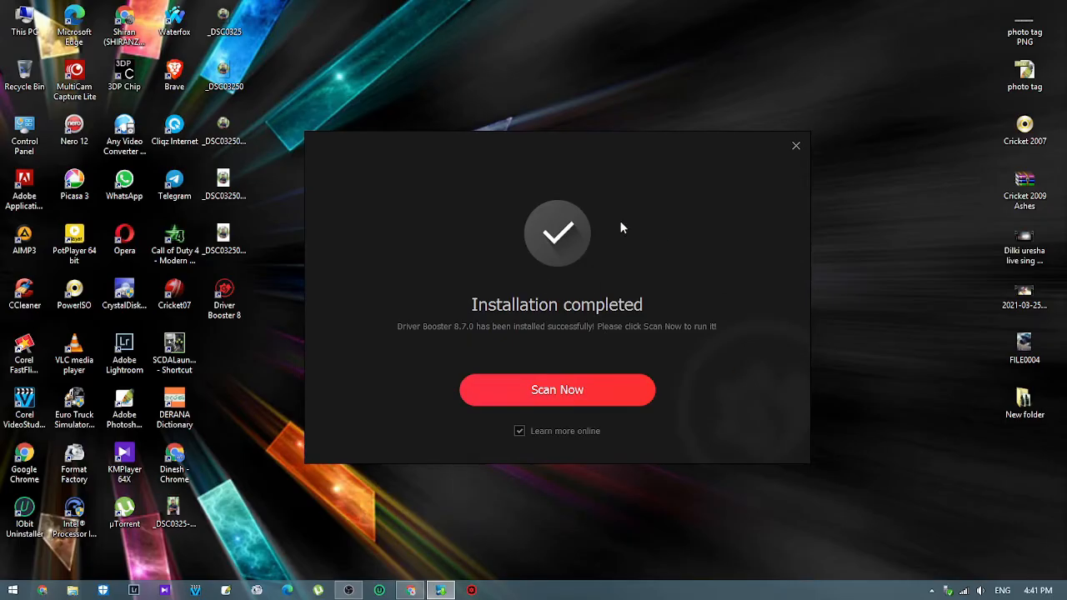
{"action": "left_click", "coordinate": [554, 389]}
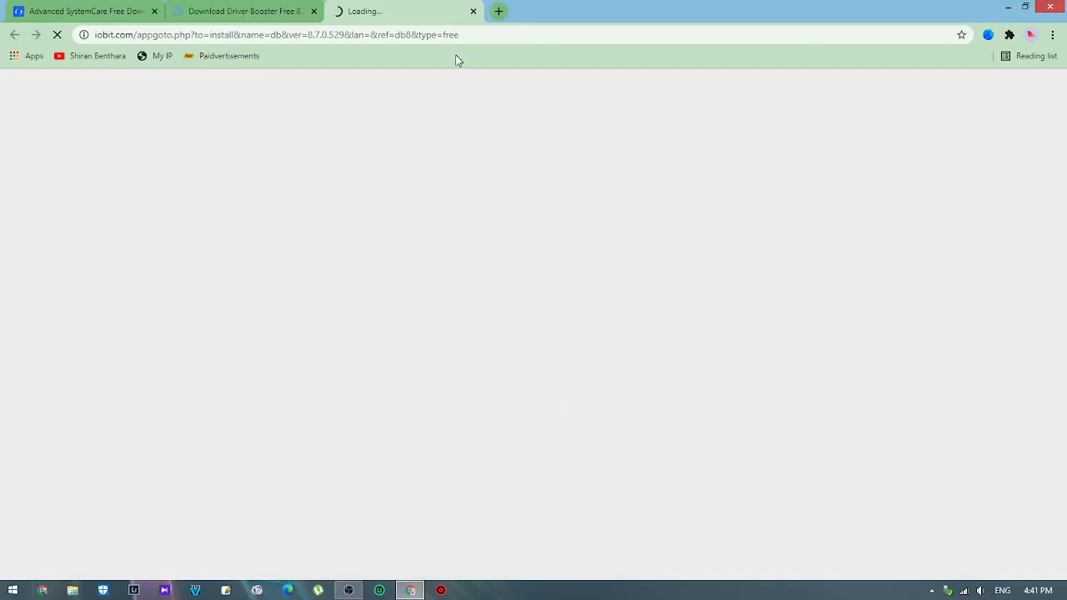
{"action": "left_click", "coordinate": [1009, 8]}
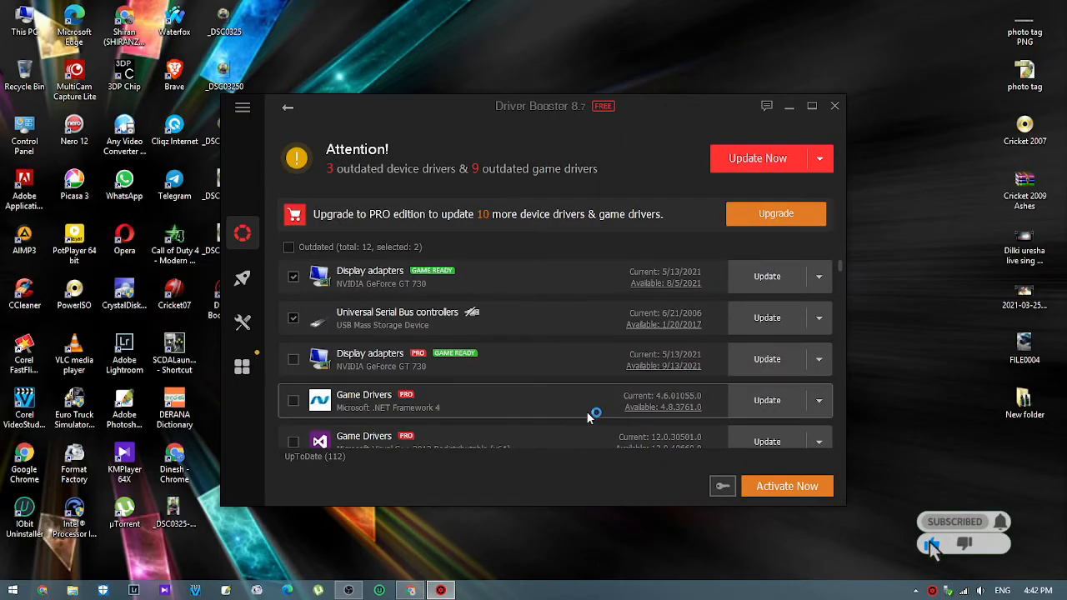
Step: Maximize the Driver Booster results window and dismiss the IObit Downloader notification
{"action": "scroll", "coordinate": [710, 317], "scroll_direction": "down", "scroll_amount": 3}
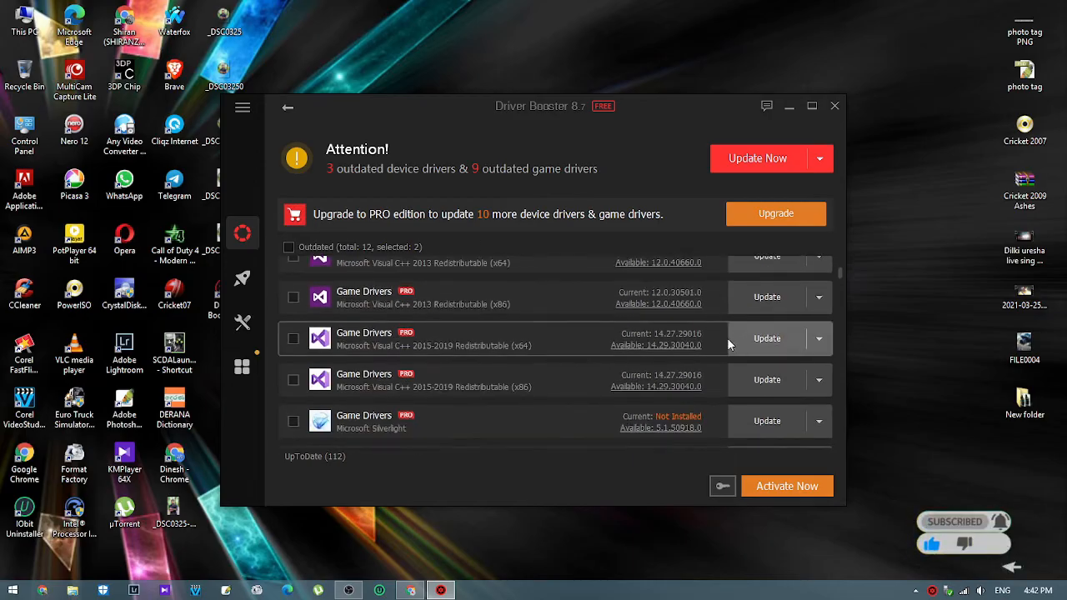
{"action": "scroll", "coordinate": [726, 340], "scroll_direction": "down", "scroll_amount": 2}
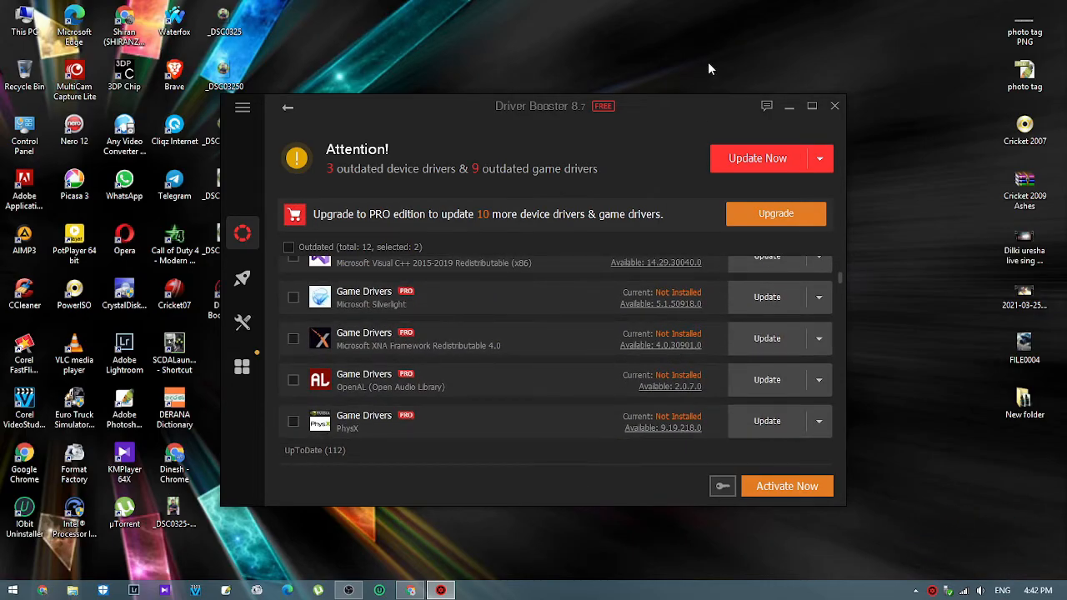
{"action": "left_click", "coordinate": [812, 106]}
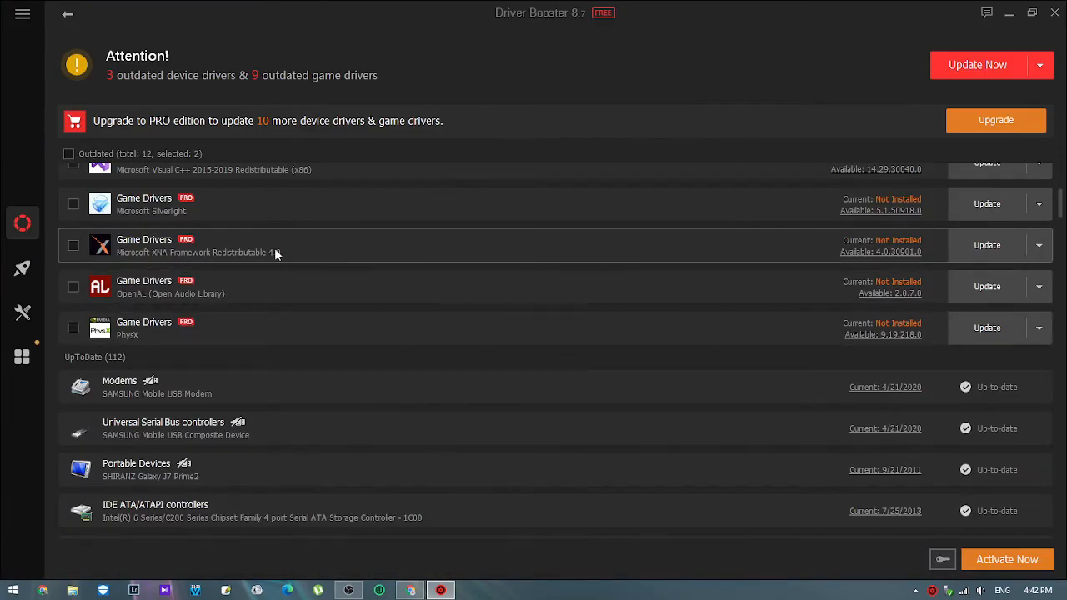
{"action": "scroll", "coordinate": [290, 250], "scroll_direction": "up", "scroll_amount": 5}
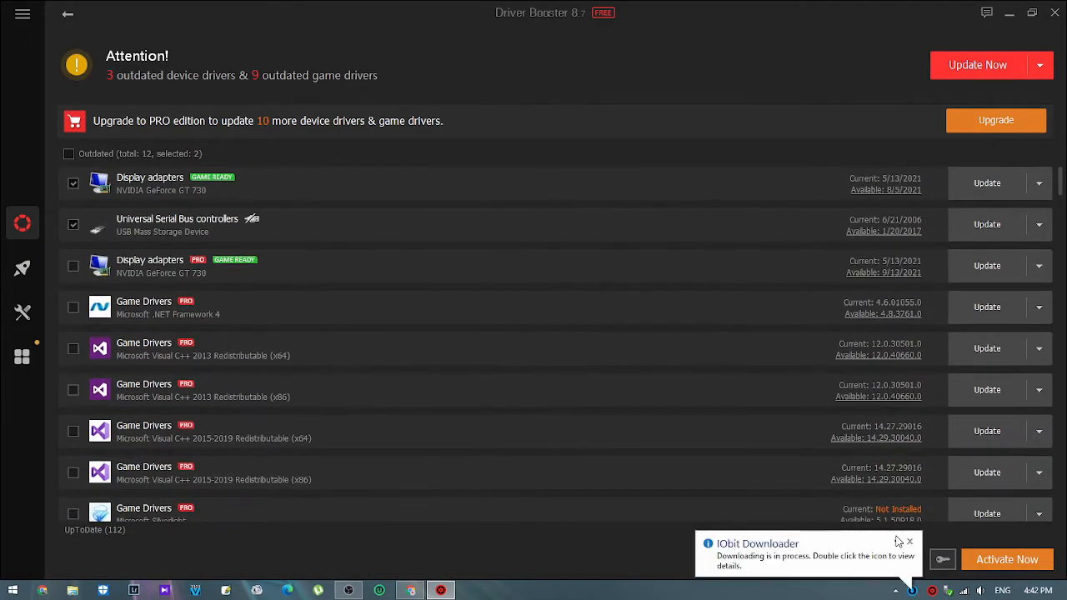
{"action": "left_click", "coordinate": [909, 543]}
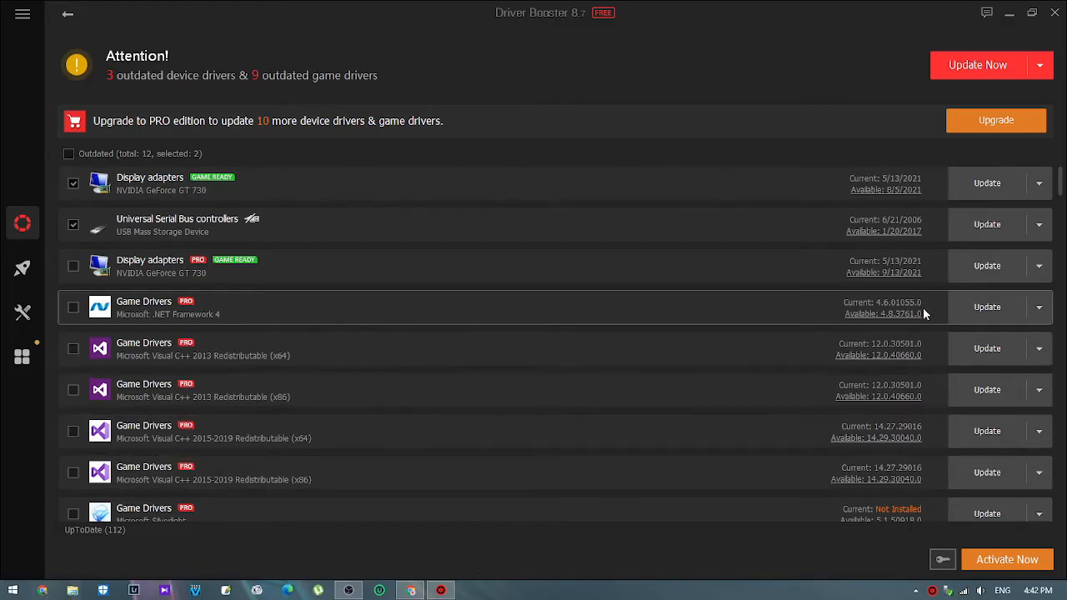
Step: Examine the full list of outdated and up-to-date device and game drivers in the scan results
{"action": "left_click_drag", "start_coordinate": [1053, 177], "coordinate": [1062, 272]}
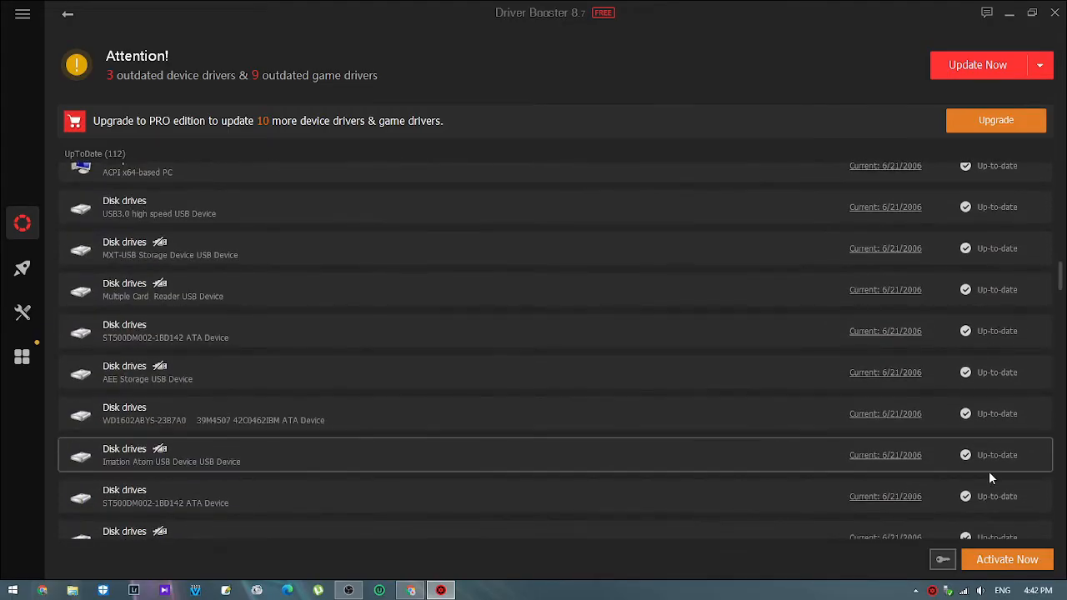
{"action": "scroll", "coordinate": [990, 417], "scroll_direction": "up", "scroll_amount": 10}
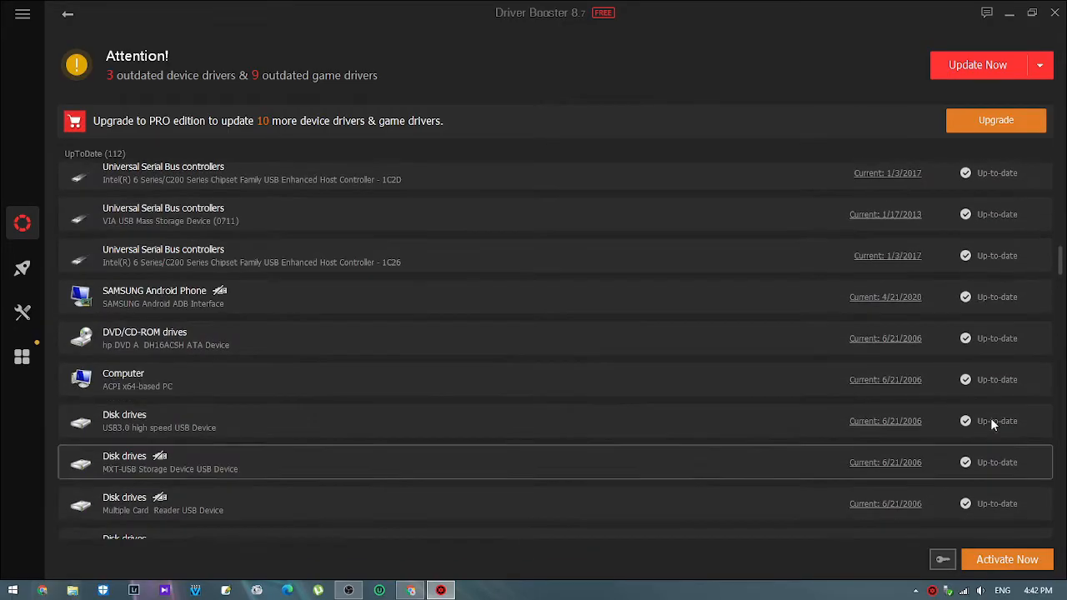
{"action": "scroll", "coordinate": [979, 415], "scroll_direction": "up", "scroll_amount": 10}
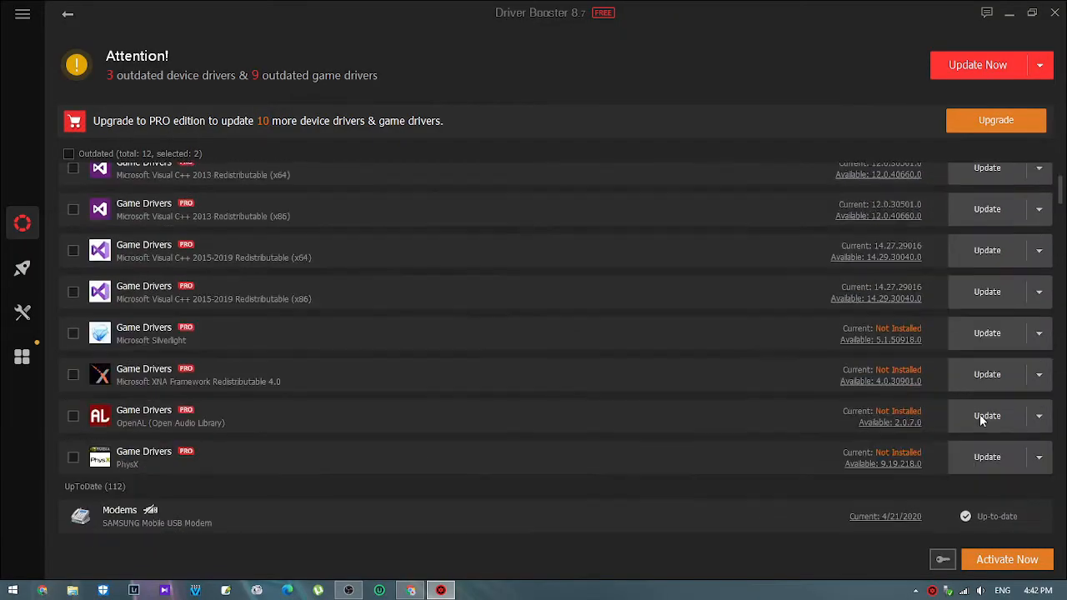
{"action": "scroll", "coordinate": [953, 475], "scroll_direction": "up", "scroll_amount": 1}
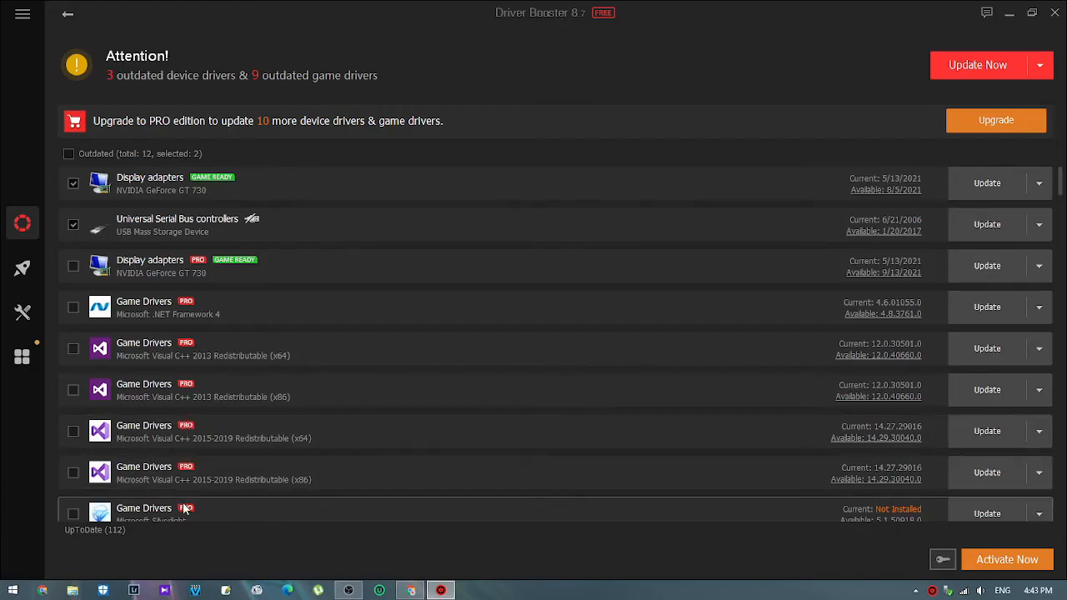
{"action": "scroll", "coordinate": [185, 509], "scroll_direction": "down", "scroll_amount": 3}
{"action": "scroll", "coordinate": [185, 509], "scroll_direction": "up", "scroll_amount": 3}
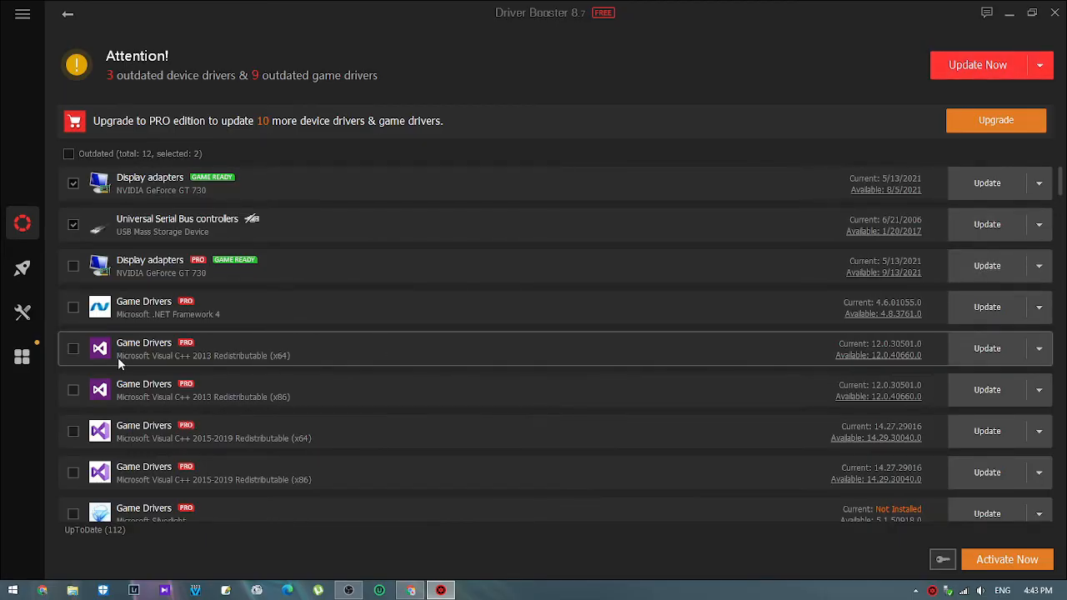
{"action": "scroll", "coordinate": [134, 356], "scroll_direction": "down", "scroll_amount": 3}
{"action": "scroll", "coordinate": [246, 451], "scroll_direction": "down", "scroll_amount": 3}
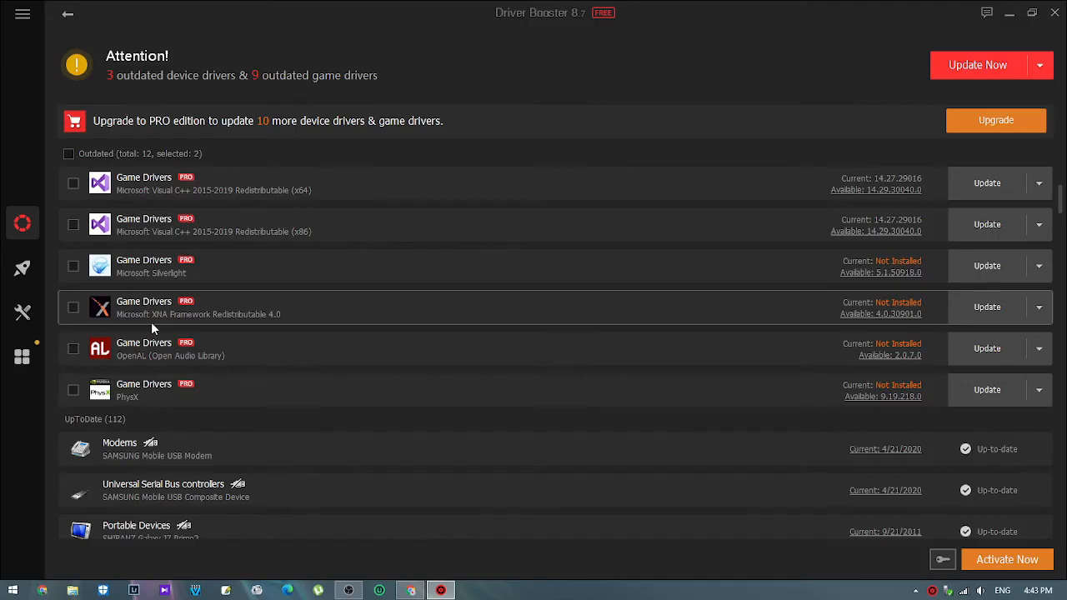
{"action": "scroll", "coordinate": [151, 321], "scroll_direction": "up", "scroll_amount": 5}
{"action": "scroll", "coordinate": [204, 379], "scroll_direction": "up", "scroll_amount": 1}
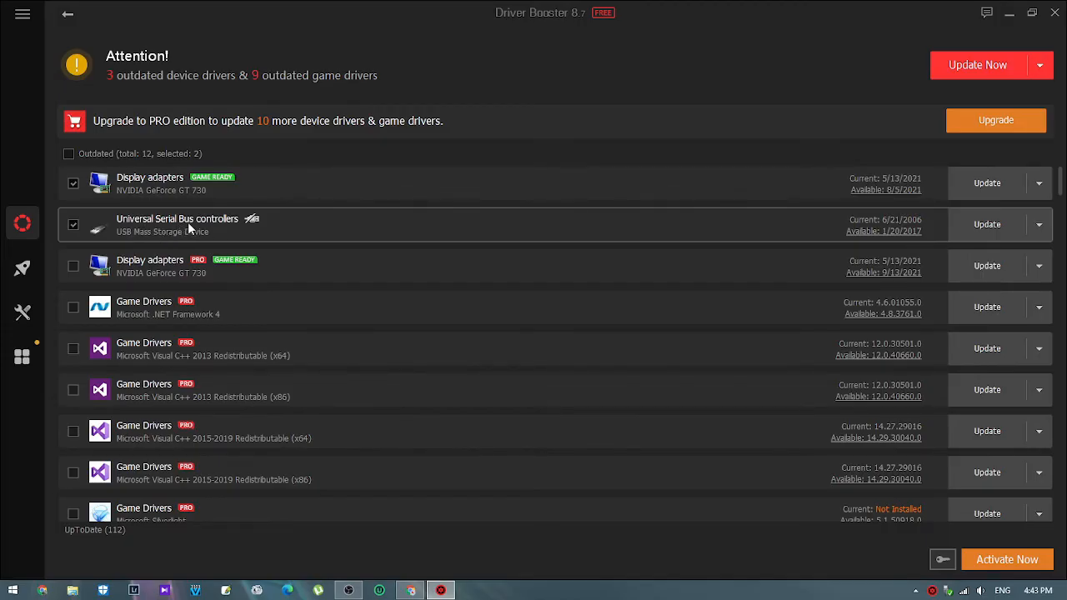
Step: Update the USB Mass Storage Device driver, continuing with the free edition instead of activating PRO
{"action": "left_click", "coordinate": [987, 230]}
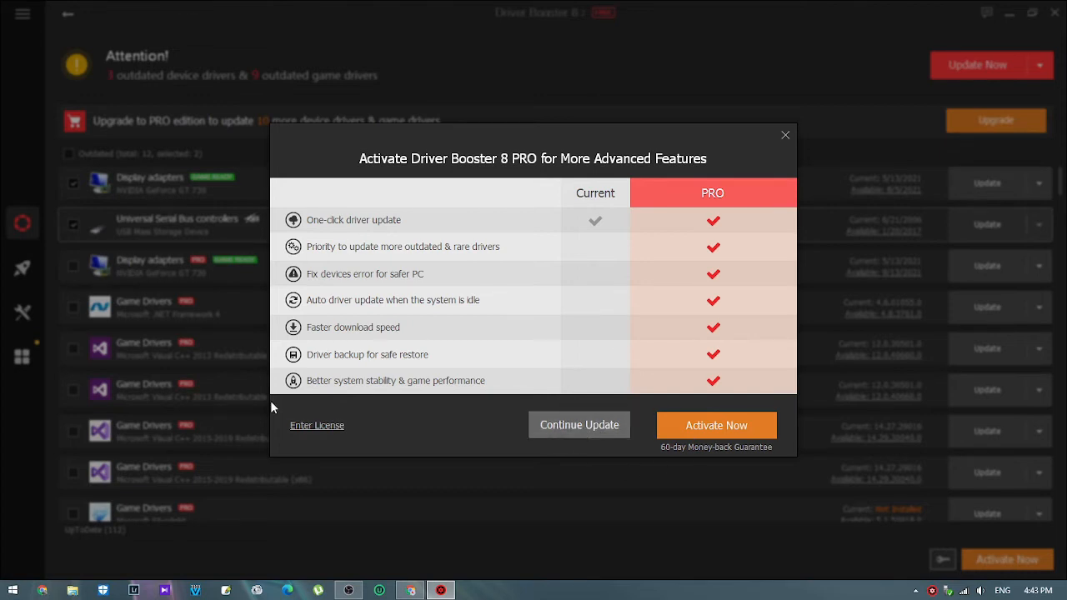
{"action": "left_click", "coordinate": [571, 434]}
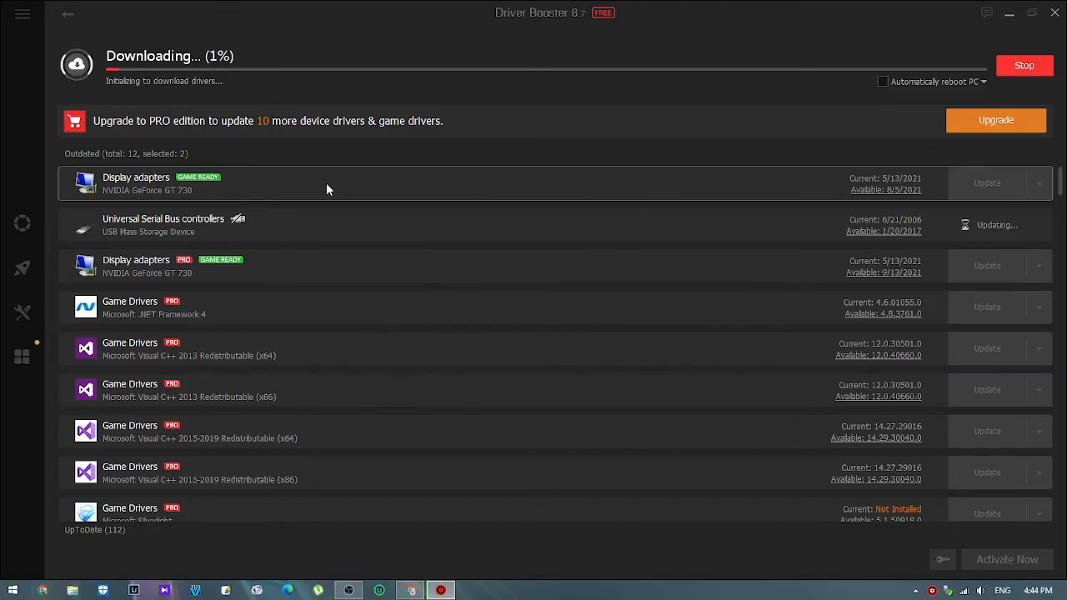
{"action": "scroll", "coordinate": [238, 418], "scroll_direction": "down", "scroll_amount": 1}
{"action": "scroll", "coordinate": [238, 418], "scroll_direction": "down", "scroll_amount": 3}
{"action": "scroll", "coordinate": [239, 398], "scroll_direction": "up", "scroll_amount": 4}
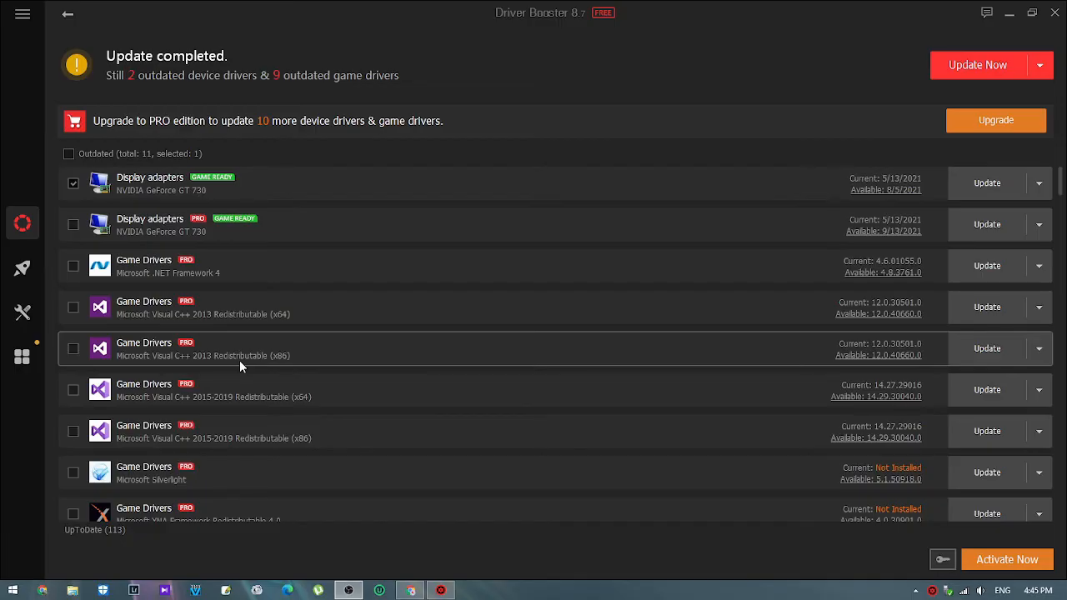
Step: View the Game Boost and System Optimize page, the Tools page and the Action Center
{"action": "left_click", "coordinate": [25, 269]}
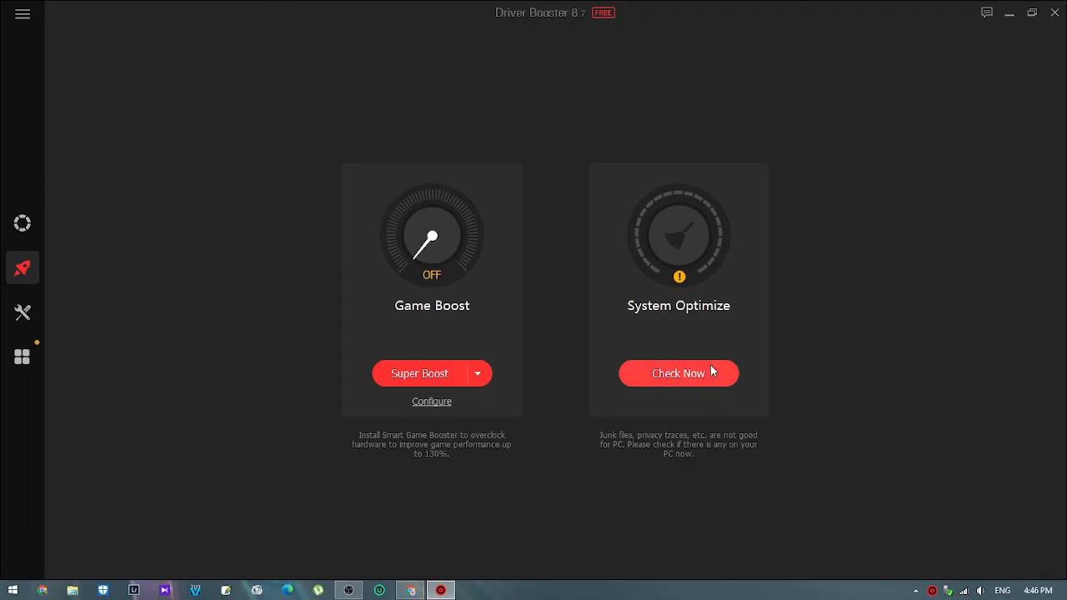
{"action": "left_click", "coordinate": [17, 315]}
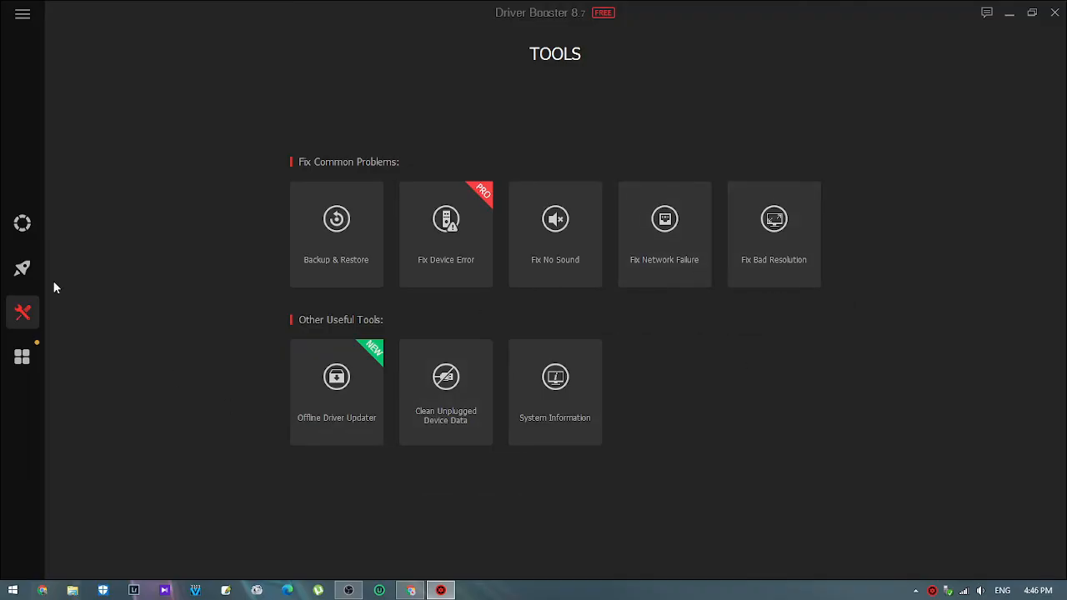
{"action": "left_click", "coordinate": [23, 359]}
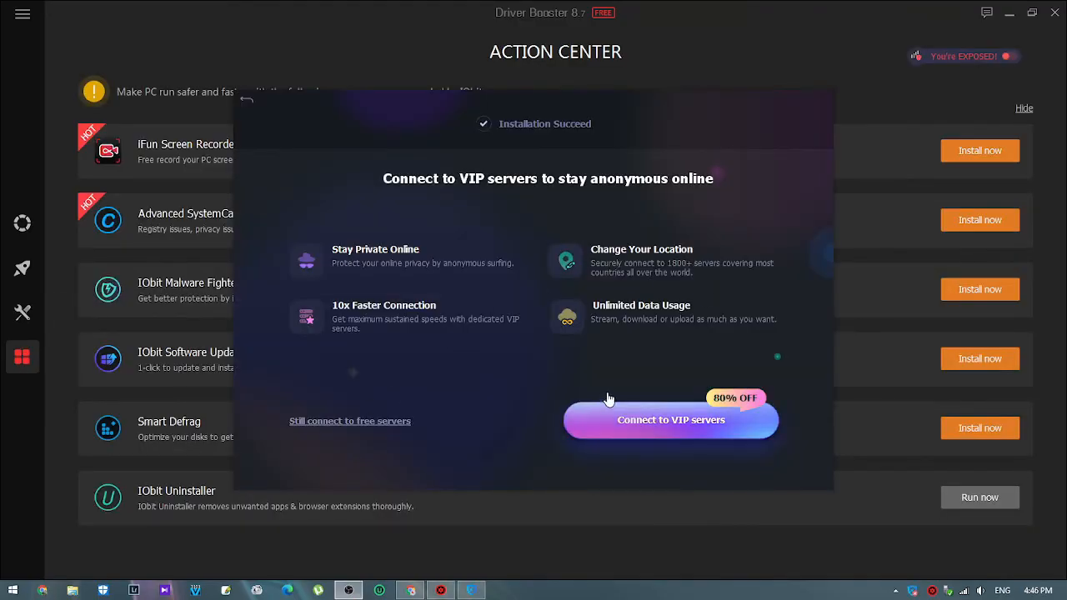
Step: Skip iTop VPN's VIP offer, browse its full server list for free and VIP locations, and close the window
{"action": "left_click", "coordinate": [248, 100]}
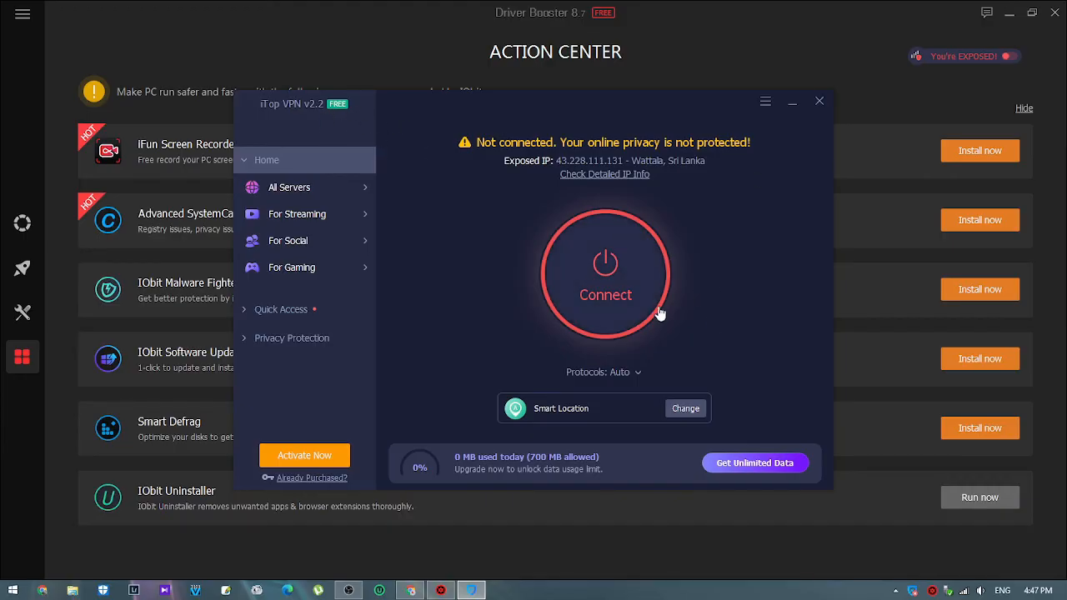
{"action": "left_click", "coordinate": [625, 412]}
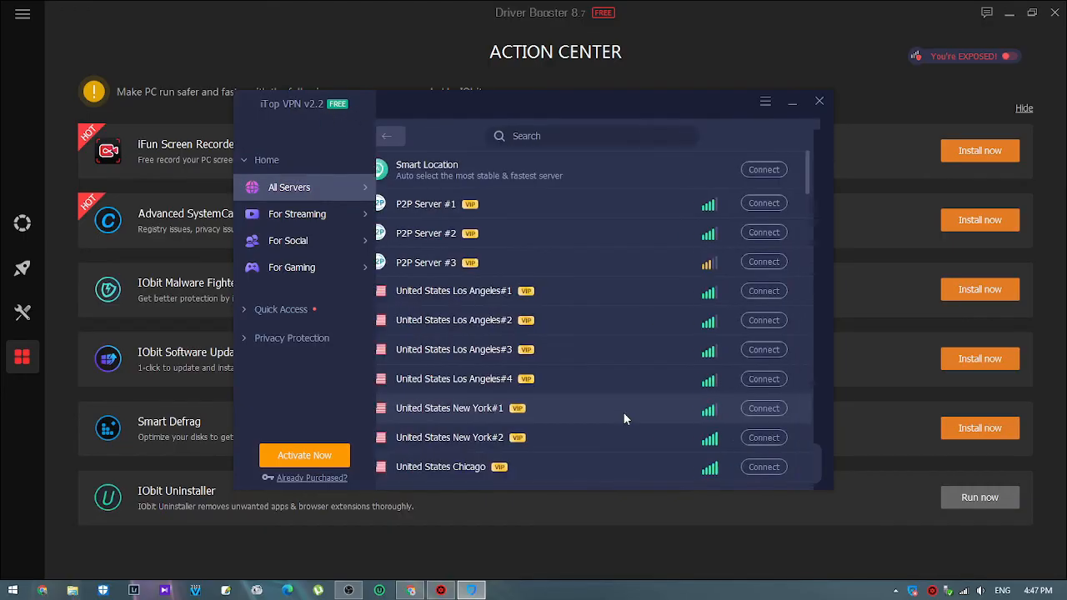
{"action": "scroll", "coordinate": [743, 328], "scroll_direction": "down", "scroll_amount": 3}
{"action": "left_click_drag", "start_coordinate": [825, 198], "coordinate": [815, 160]}
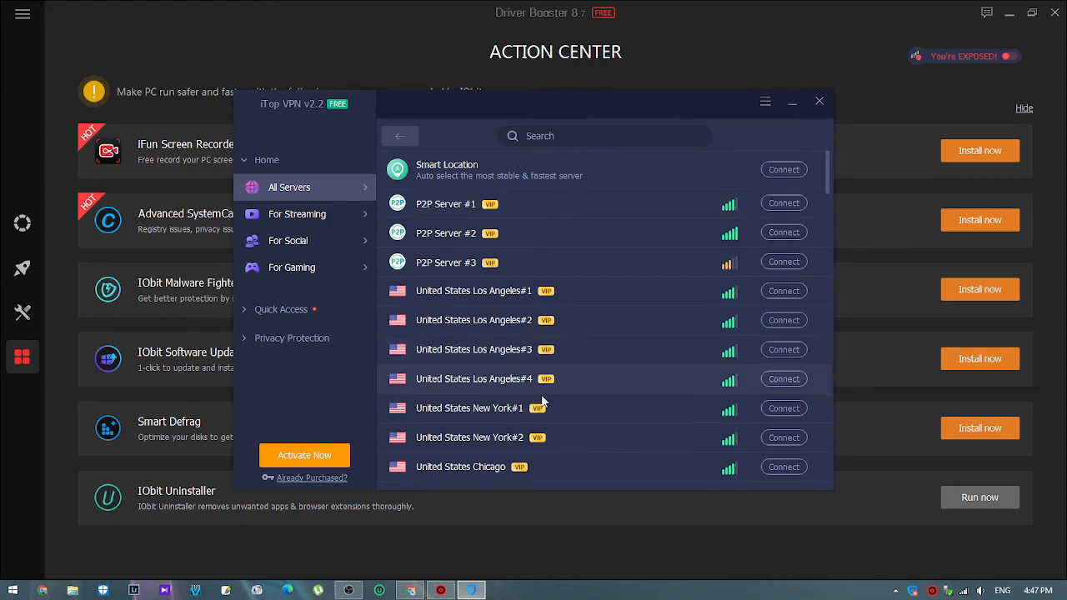
{"action": "scroll", "coordinate": [542, 405], "scroll_direction": "down", "scroll_amount": 2}
{"action": "scroll", "coordinate": [555, 476], "scroll_direction": "up", "scroll_amount": 2}
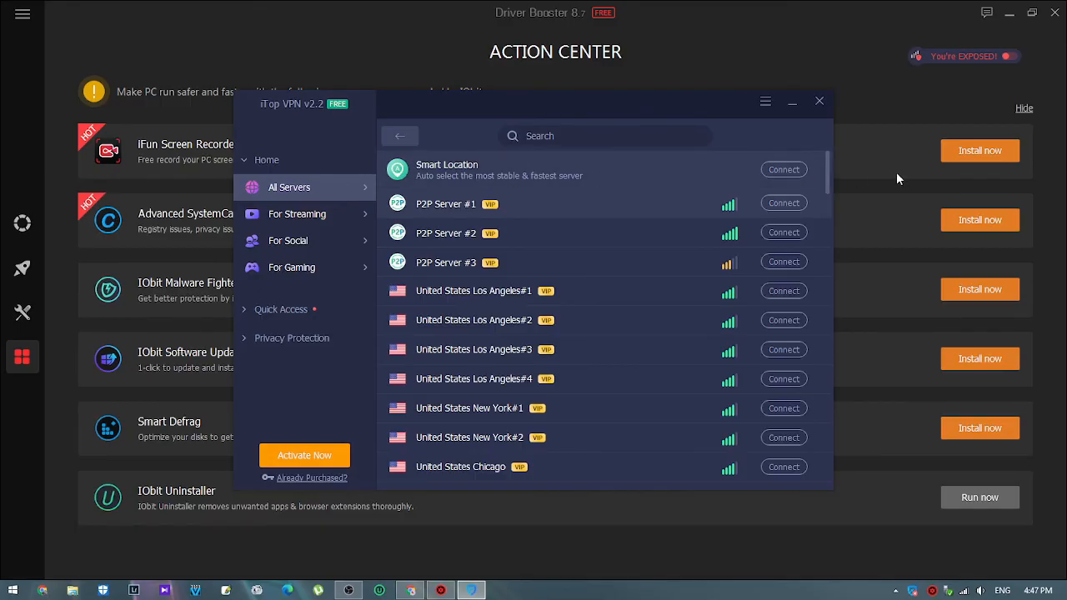
{"action": "left_click_drag", "start_coordinate": [831, 172], "coordinate": [809, 261]}
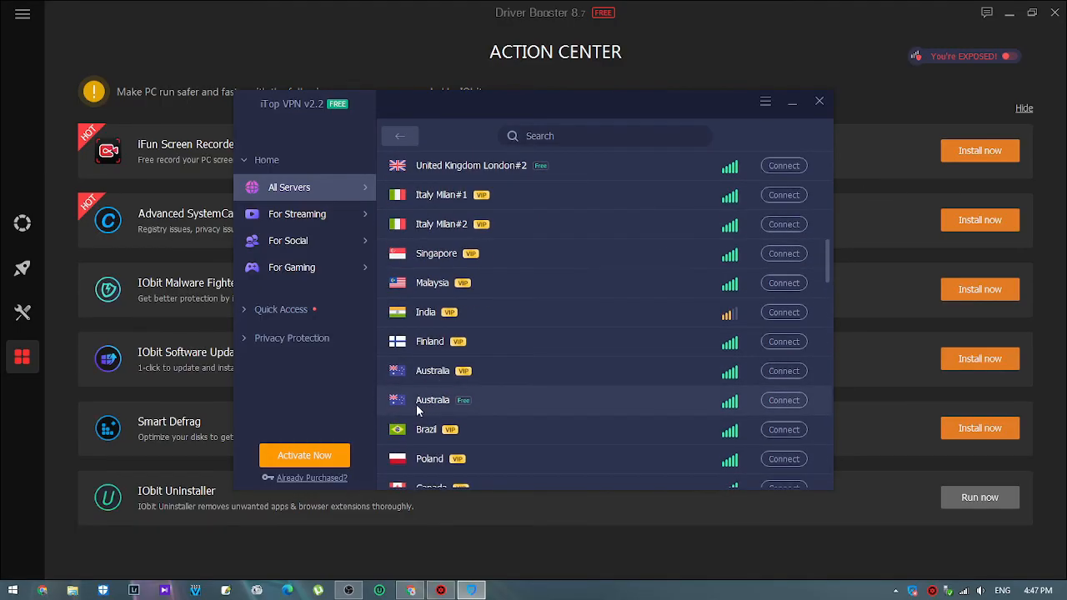
{"action": "left_click_drag", "start_coordinate": [825, 275], "coordinate": [803, 486]}
{"action": "left_click", "coordinate": [803, 101]}
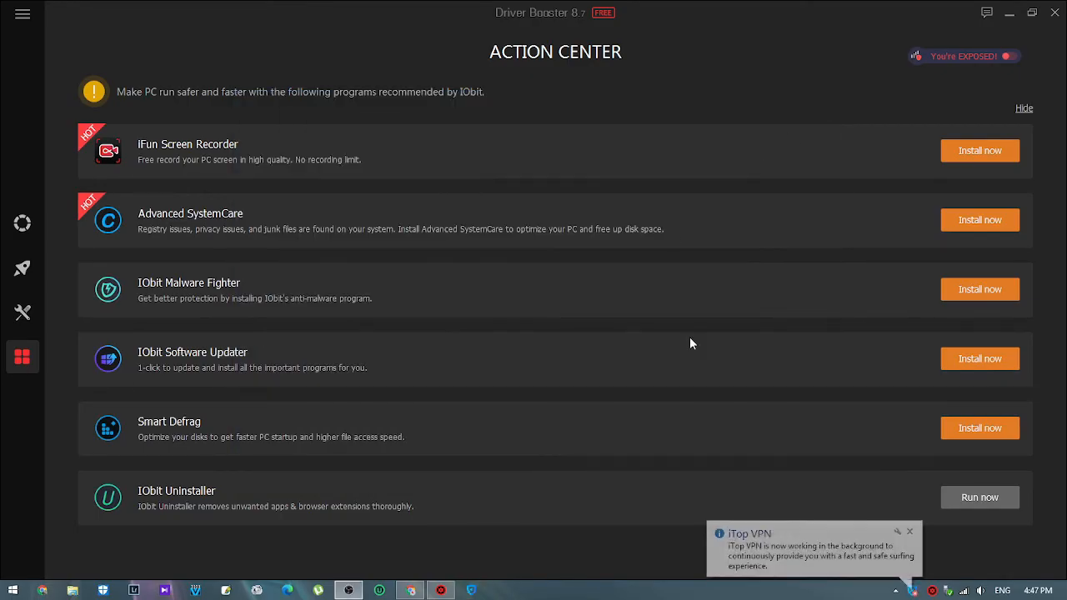
{"action": "left_click", "coordinate": [909, 531]}
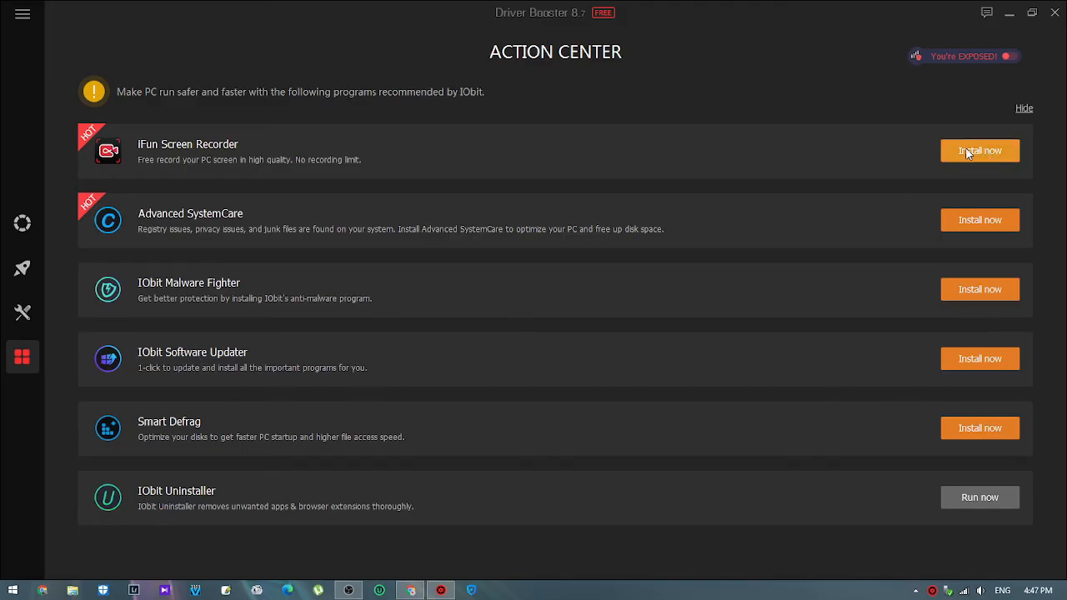
Step: Return to Driver Booster's main scan page and restore the window to its smaller size on the desktop
{"action": "left_click", "coordinate": [23, 312]}
{"action": "left_click", "coordinate": [23, 268]}
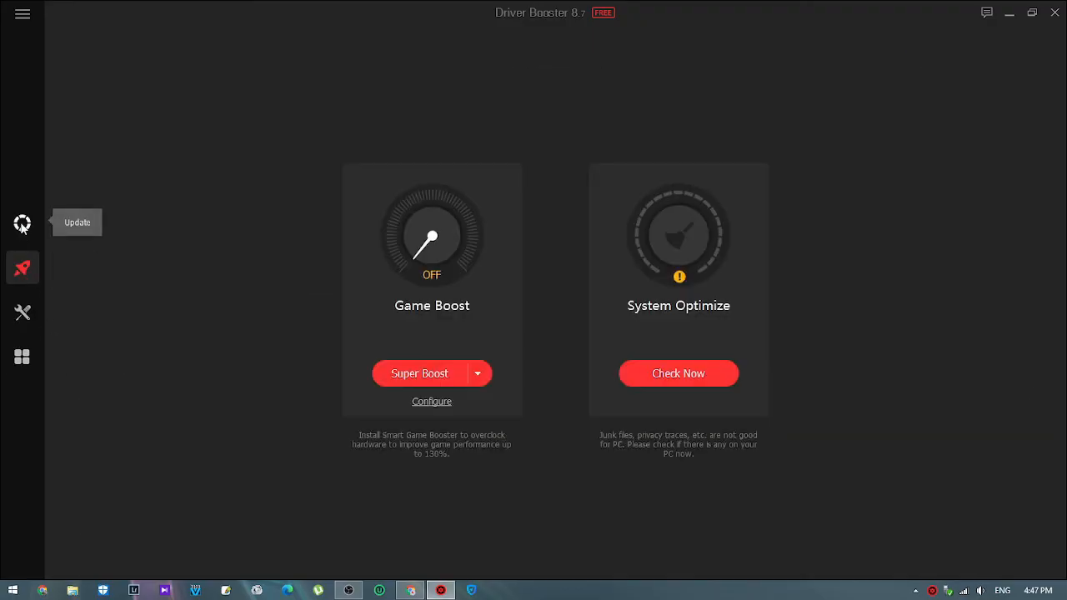
{"action": "left_click", "coordinate": [22, 224]}
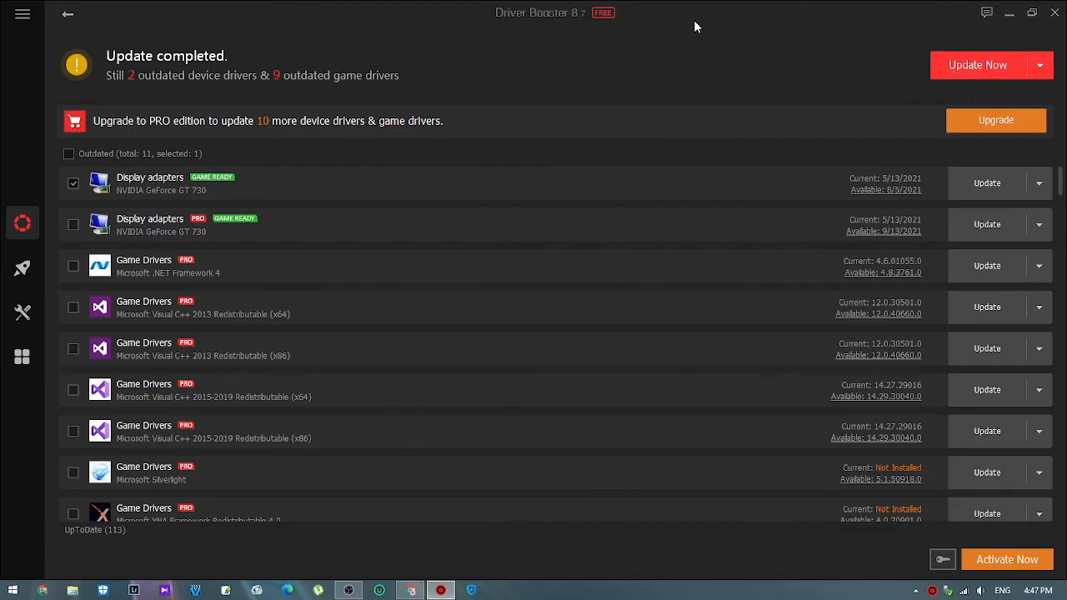
{"action": "left_click", "coordinate": [69, 15]}
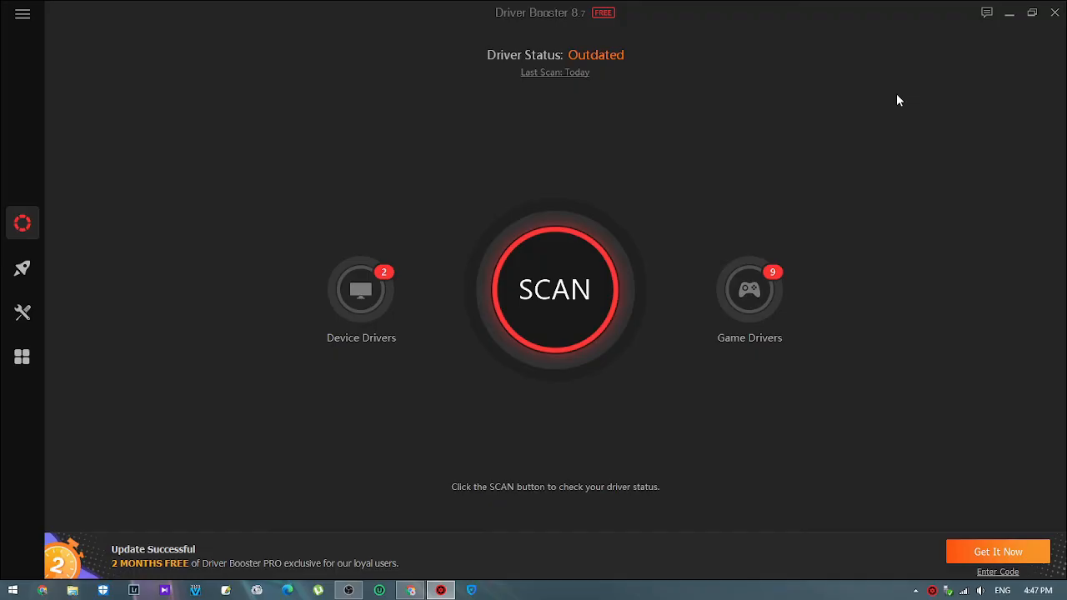
{"action": "left_click", "coordinate": [1032, 13]}
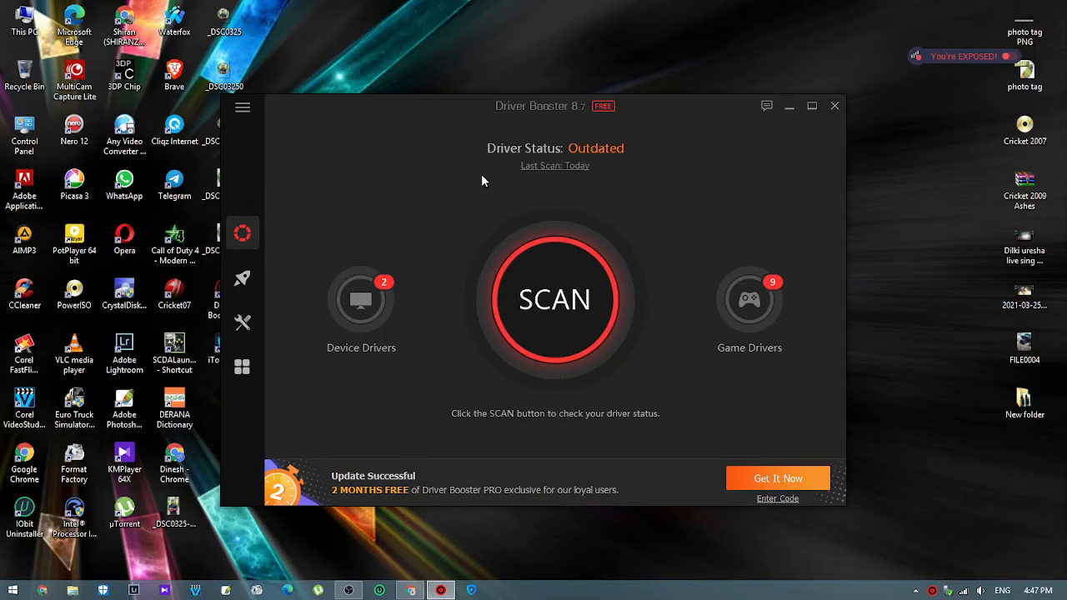
{"action": "left_click_drag", "start_coordinate": [422, 112], "coordinate": [487, 106]}
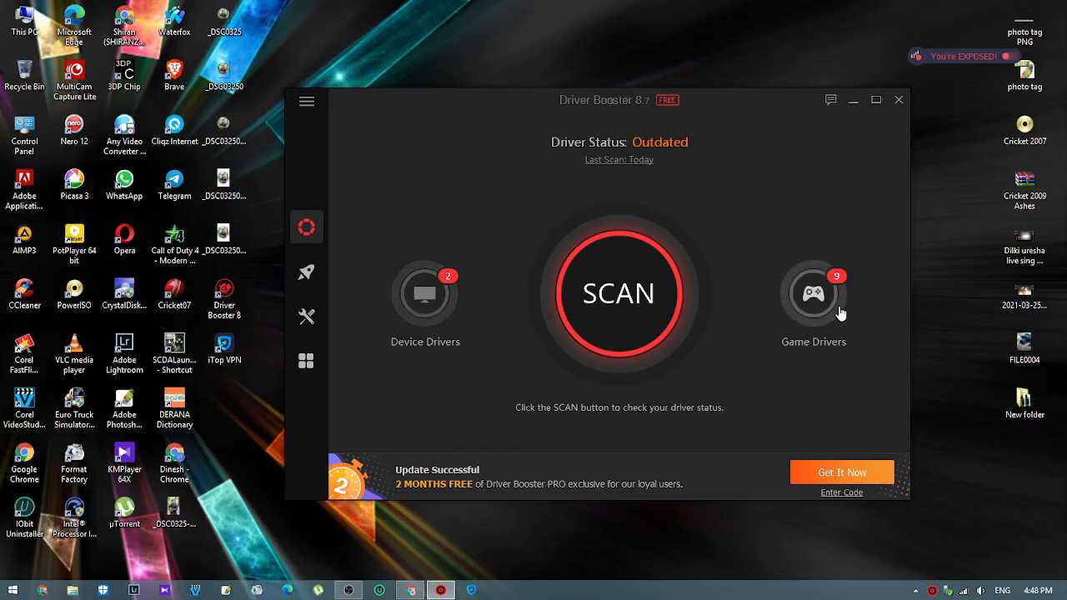
Step: View the outdated game drivers, dismissing the activation offer, and go back to the main scan page
{"action": "left_click", "coordinate": [813, 293]}
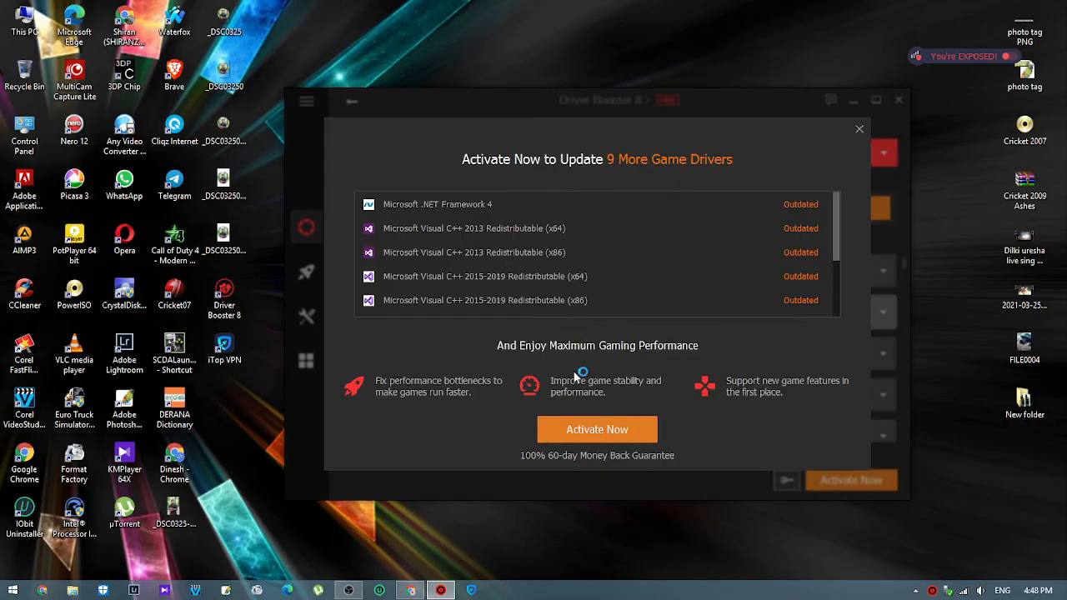
{"action": "left_click", "coordinate": [862, 125]}
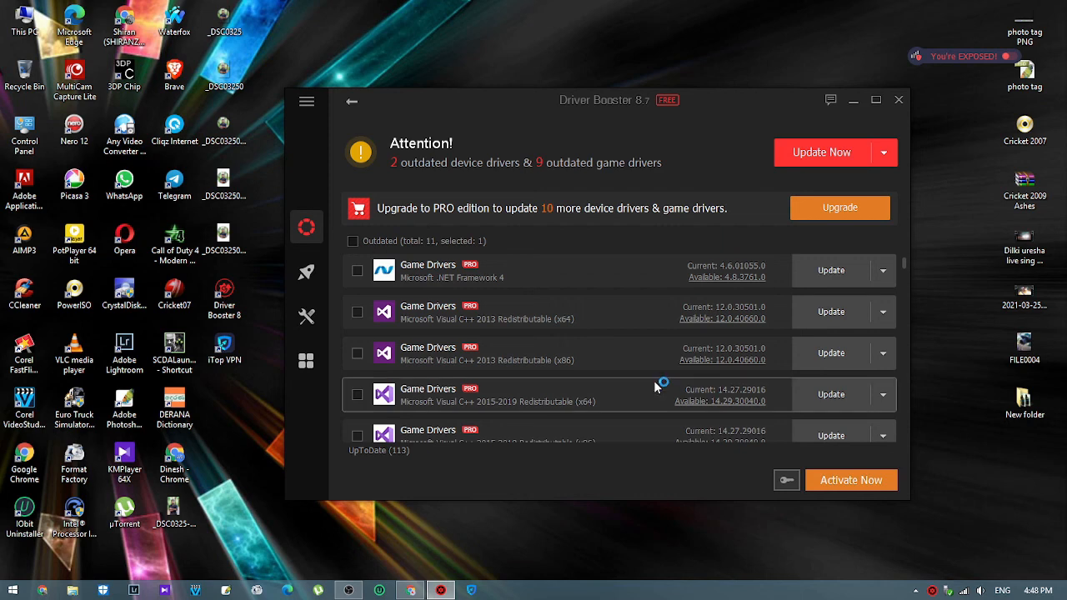
{"action": "scroll", "coordinate": [517, 341], "scroll_direction": "down", "scroll_amount": 1}
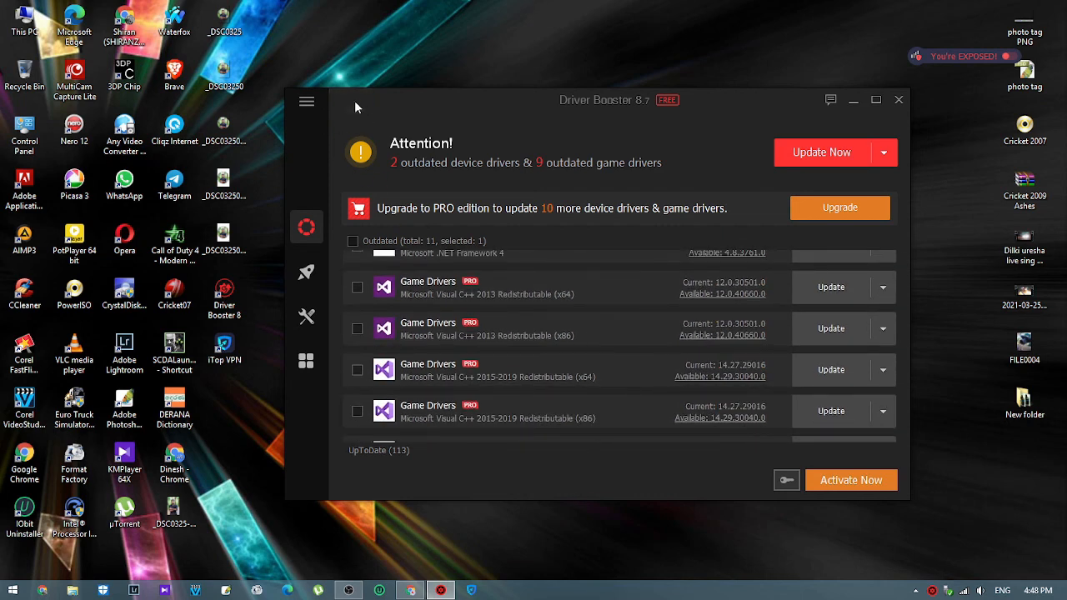
{"action": "left_click", "coordinate": [352, 101]}
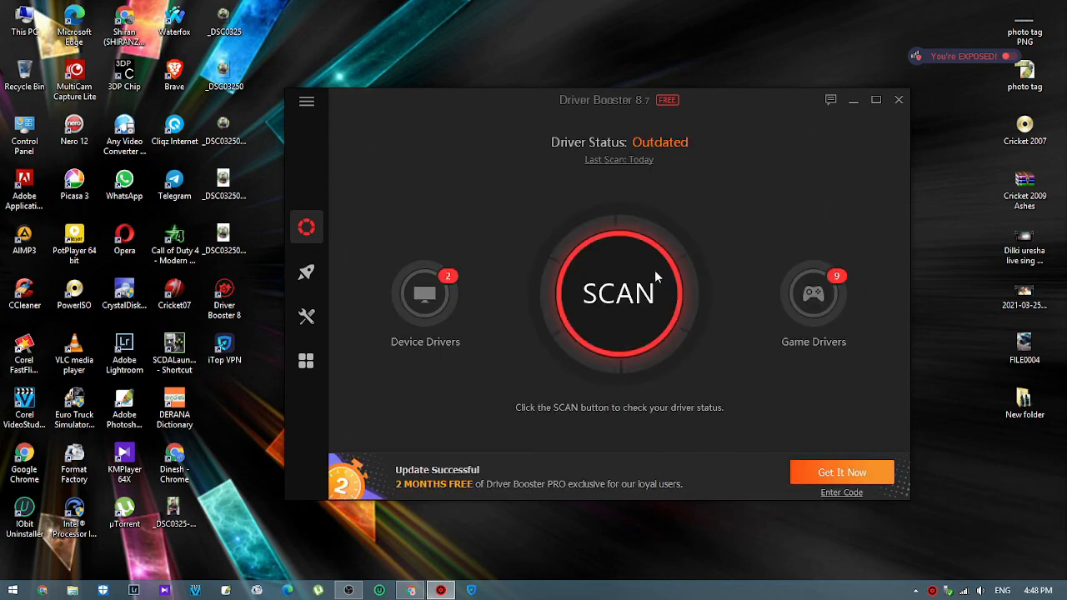